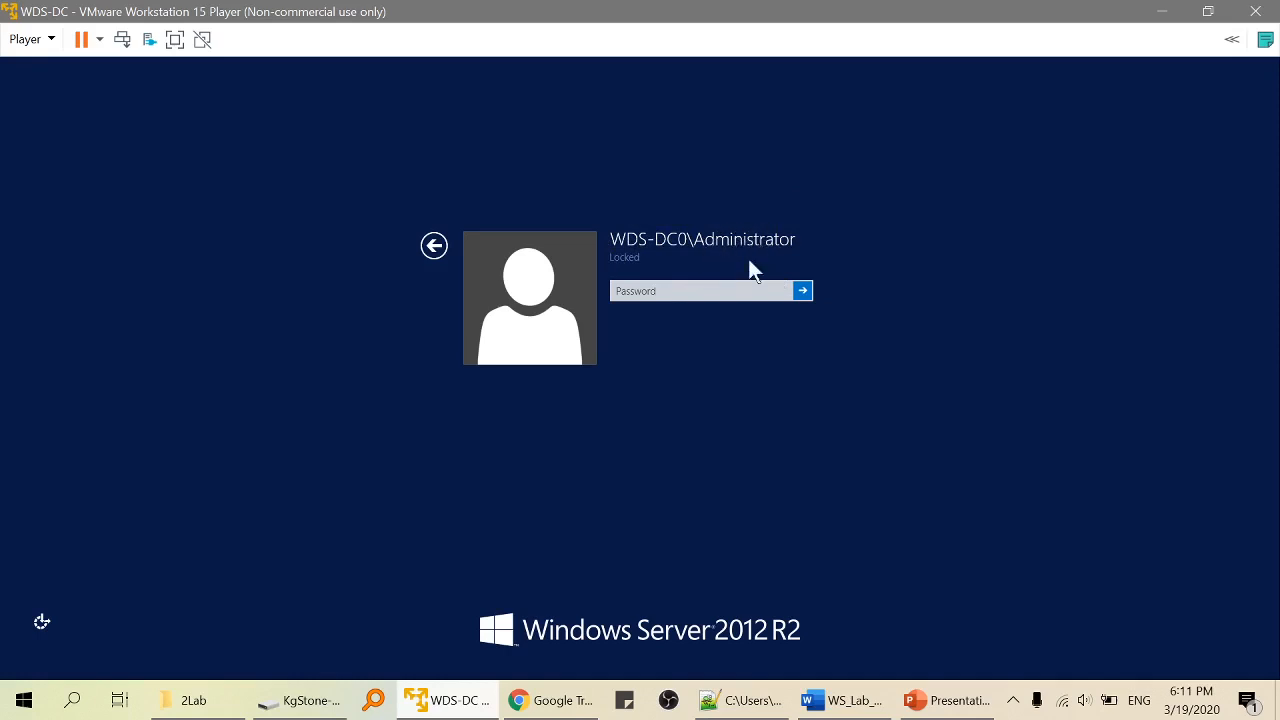
Sign in to the locked server as Administrator by entering the account password.
click(622, 292)
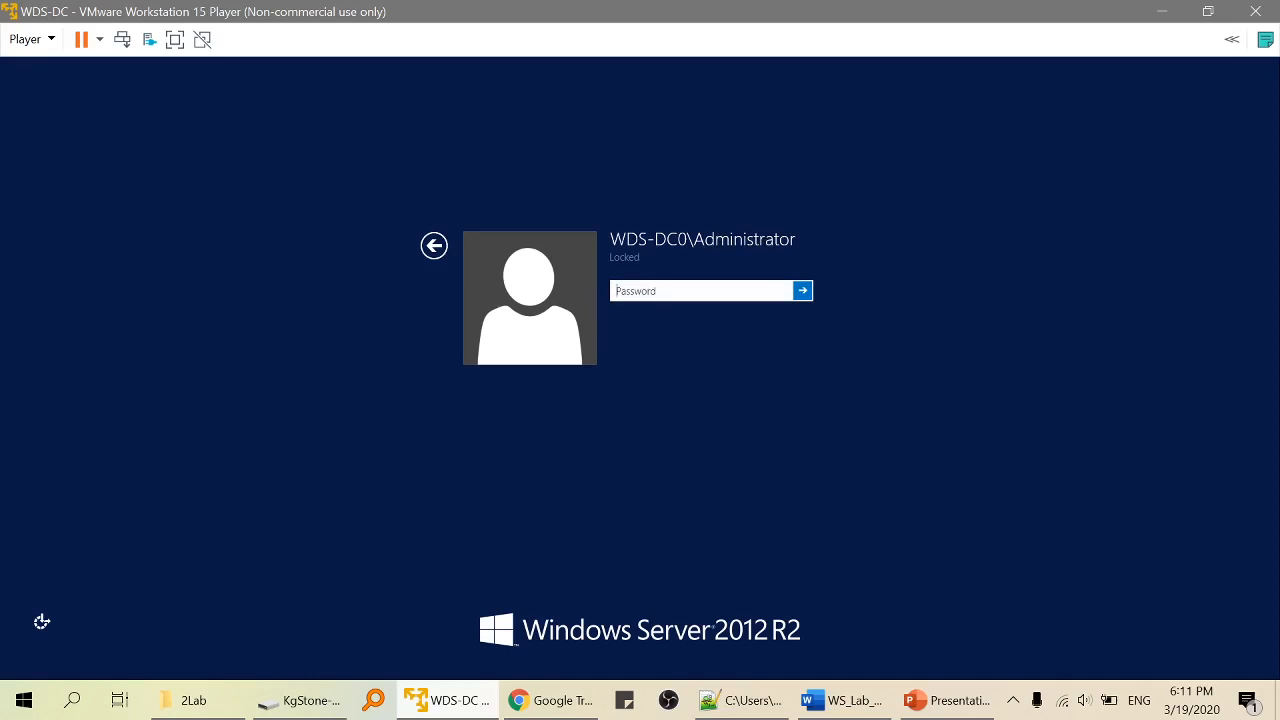
text(Pa)
key(Return)
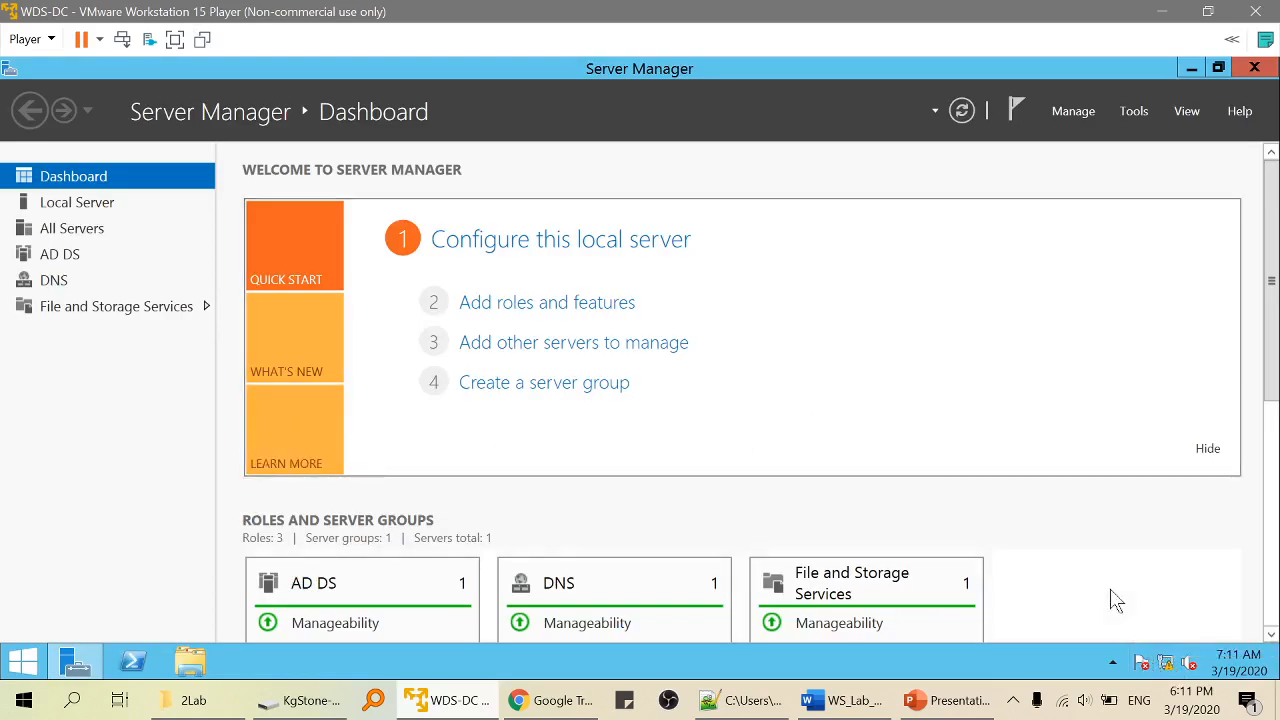
Open Ethernet0's TCP/IPv4 properties from Network and Sharing Center.
right_click(1167, 664)
click(1150, 654)
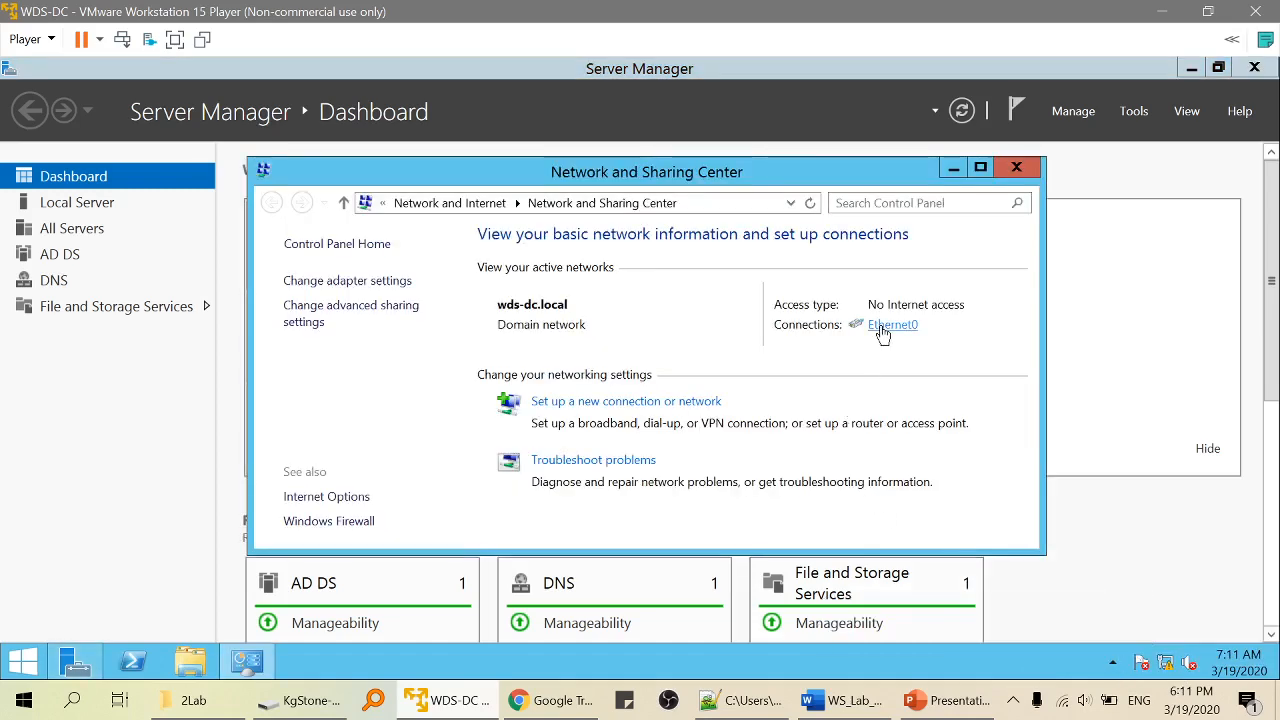
click(883, 326)
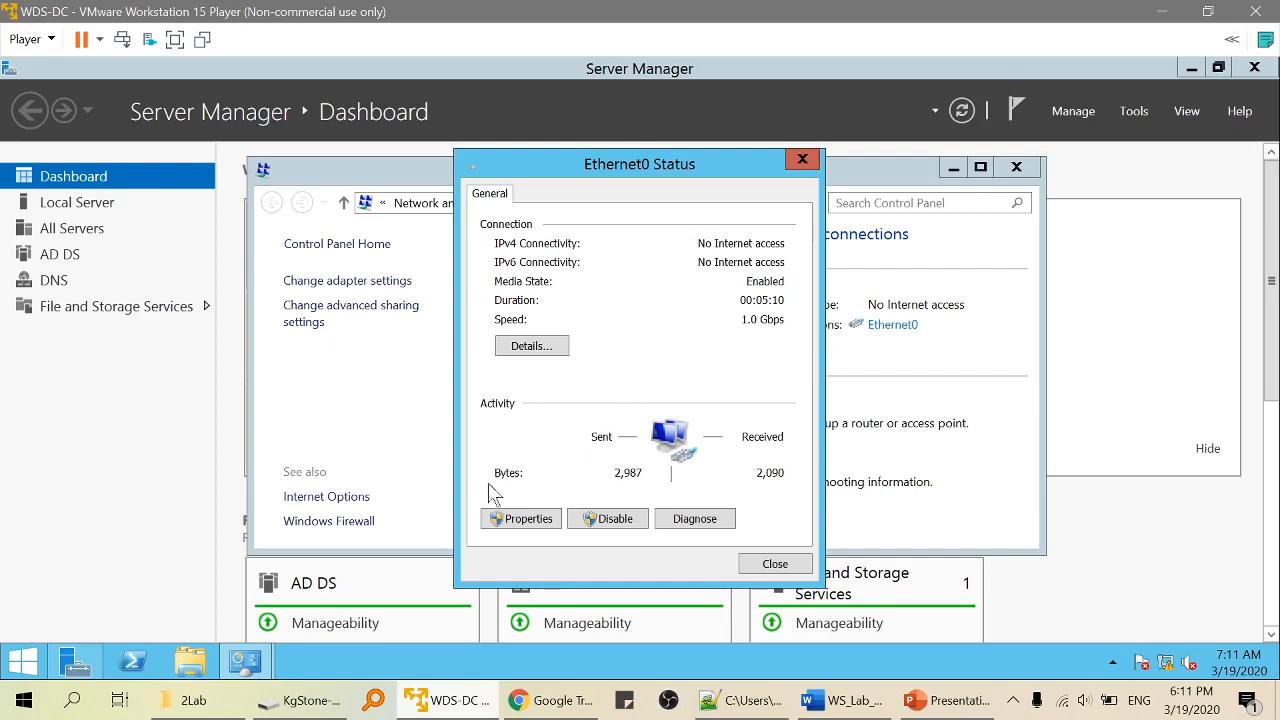
click(522, 520)
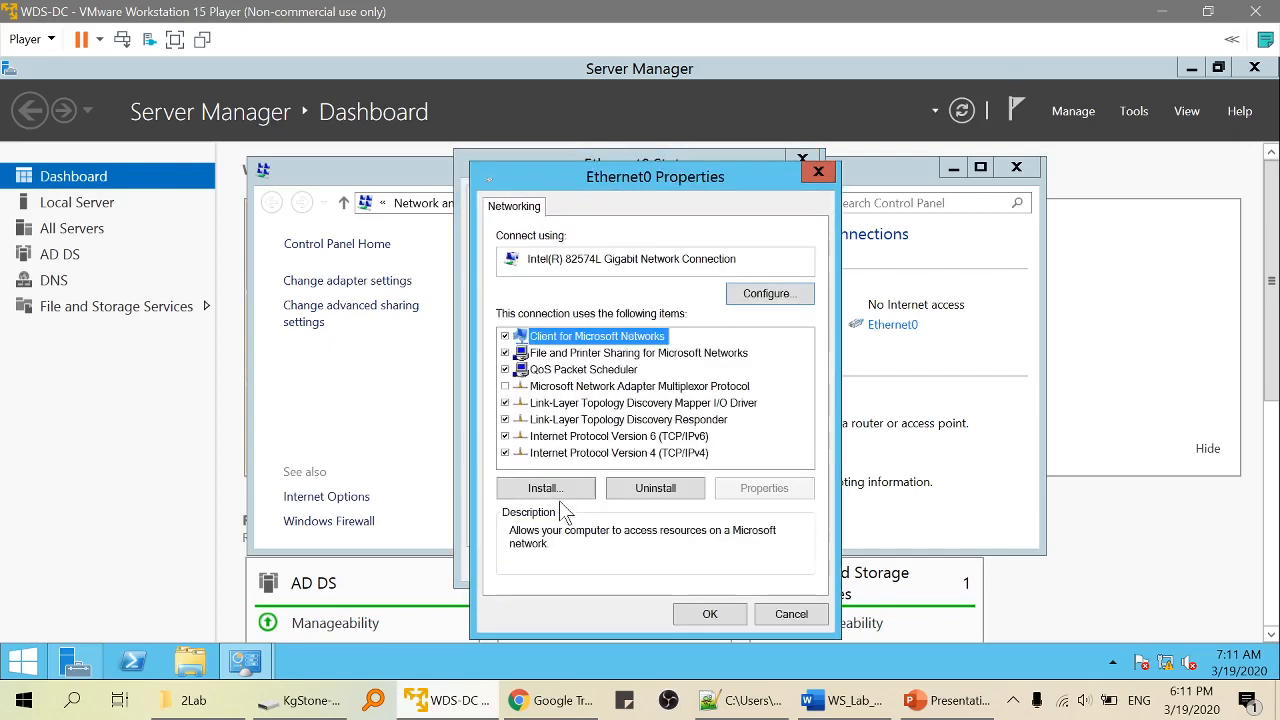
double_click(618, 453)
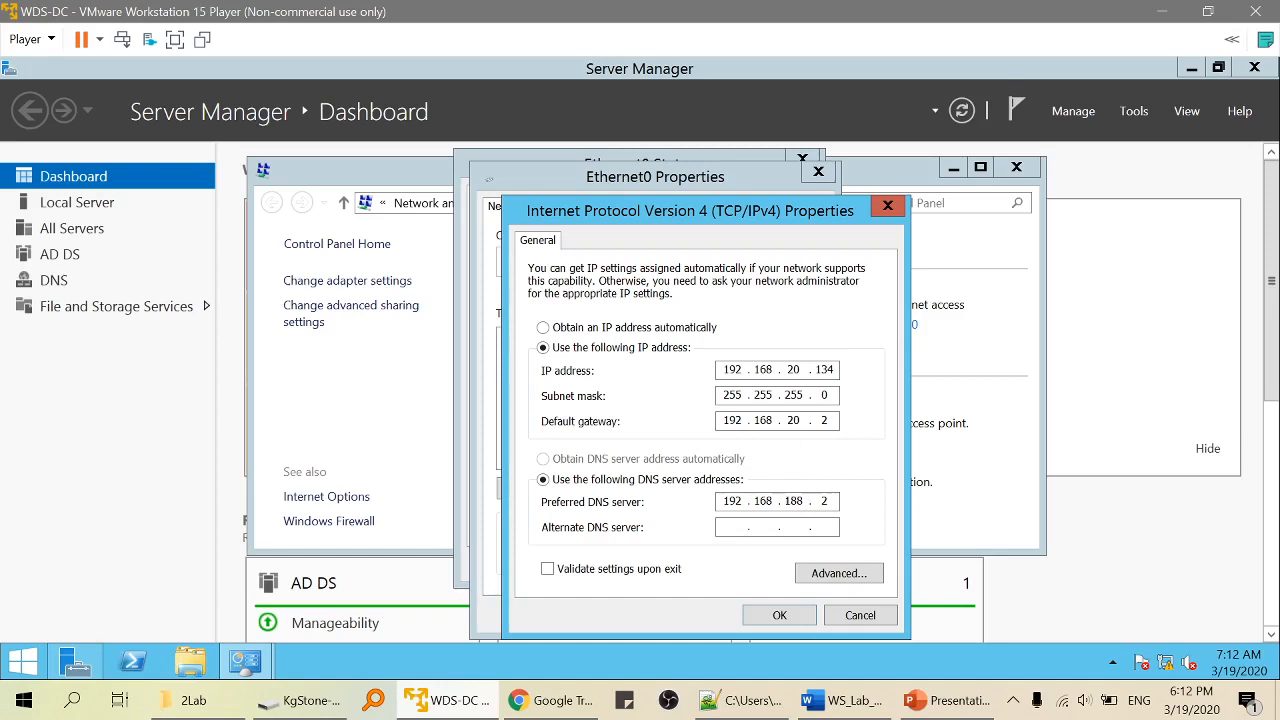
Change the preferred DNS server from 192.168.188.2 to 192.168.20.2 and save the adapter settings.
double_click(794, 501)
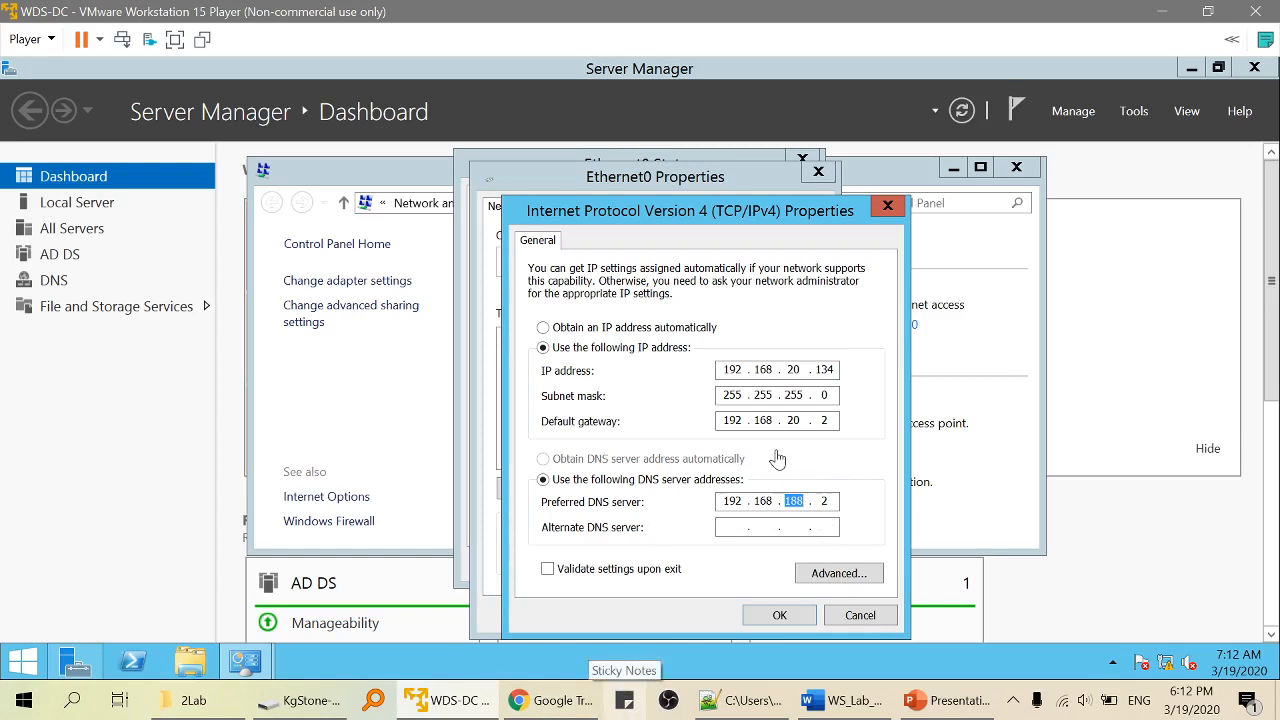
click(800, 502)
double_click(794, 502)
text(2)
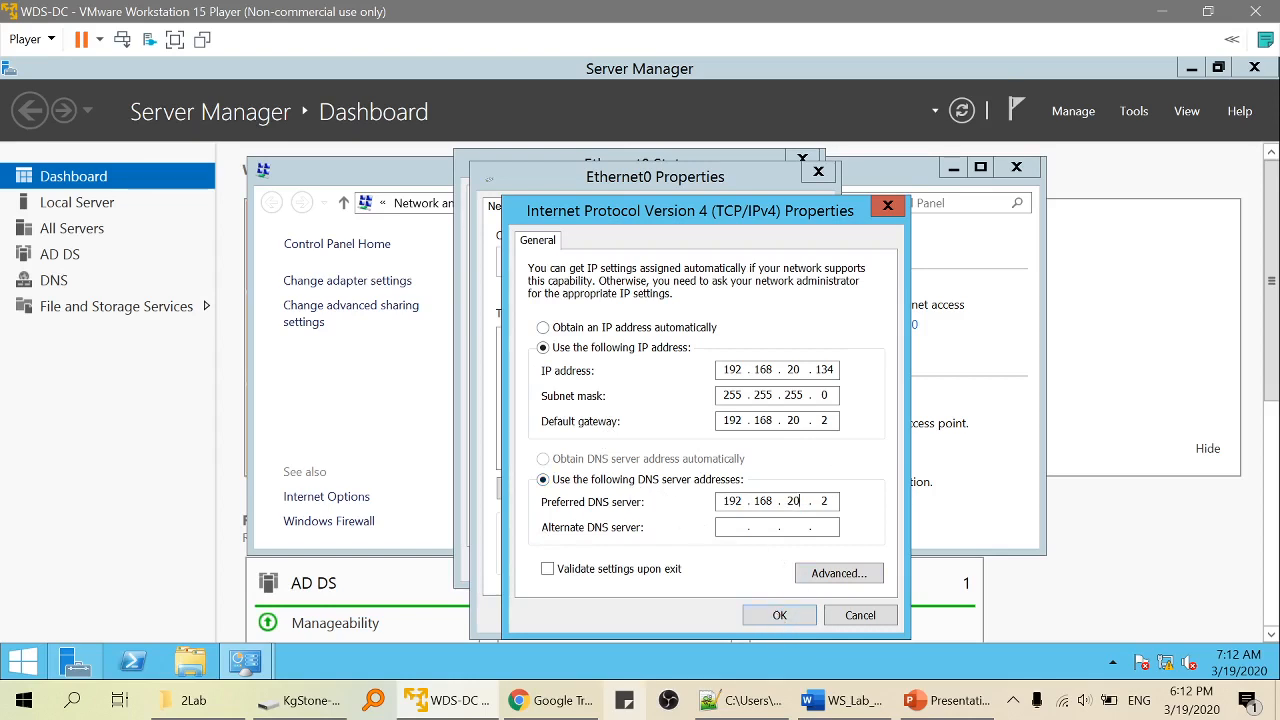
click(784, 617)
click(692, 613)
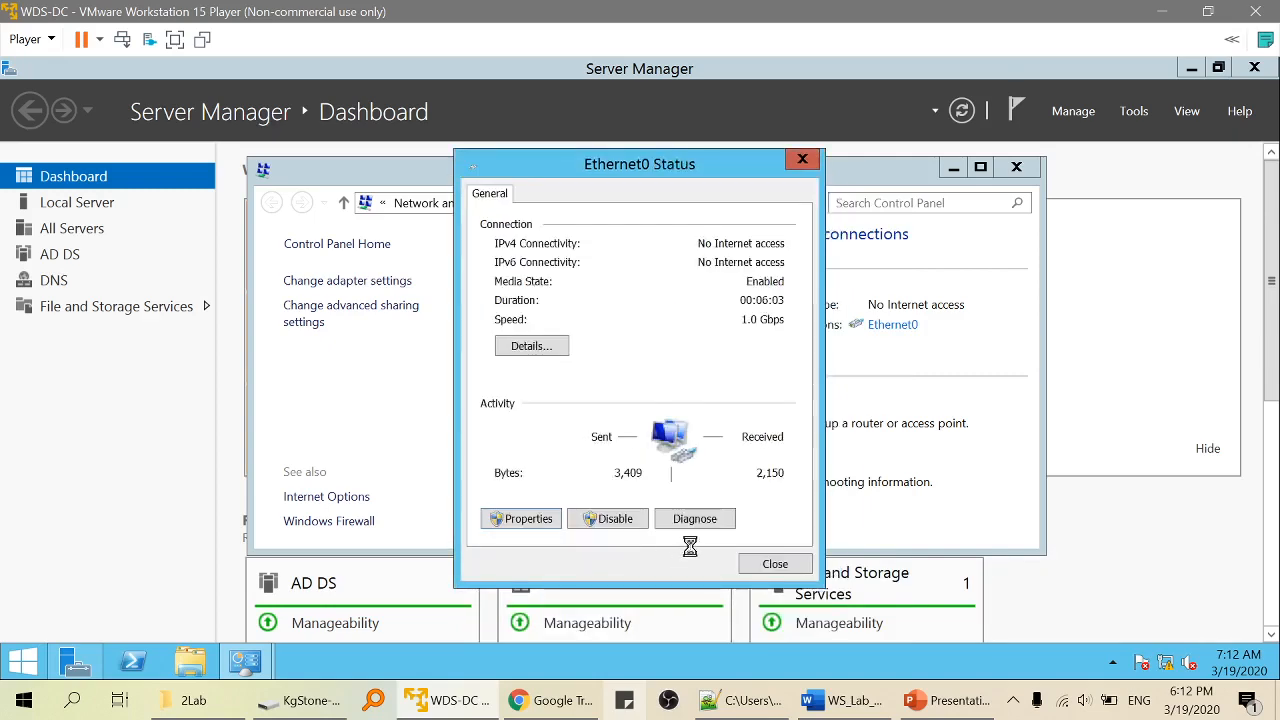
click(778, 566)
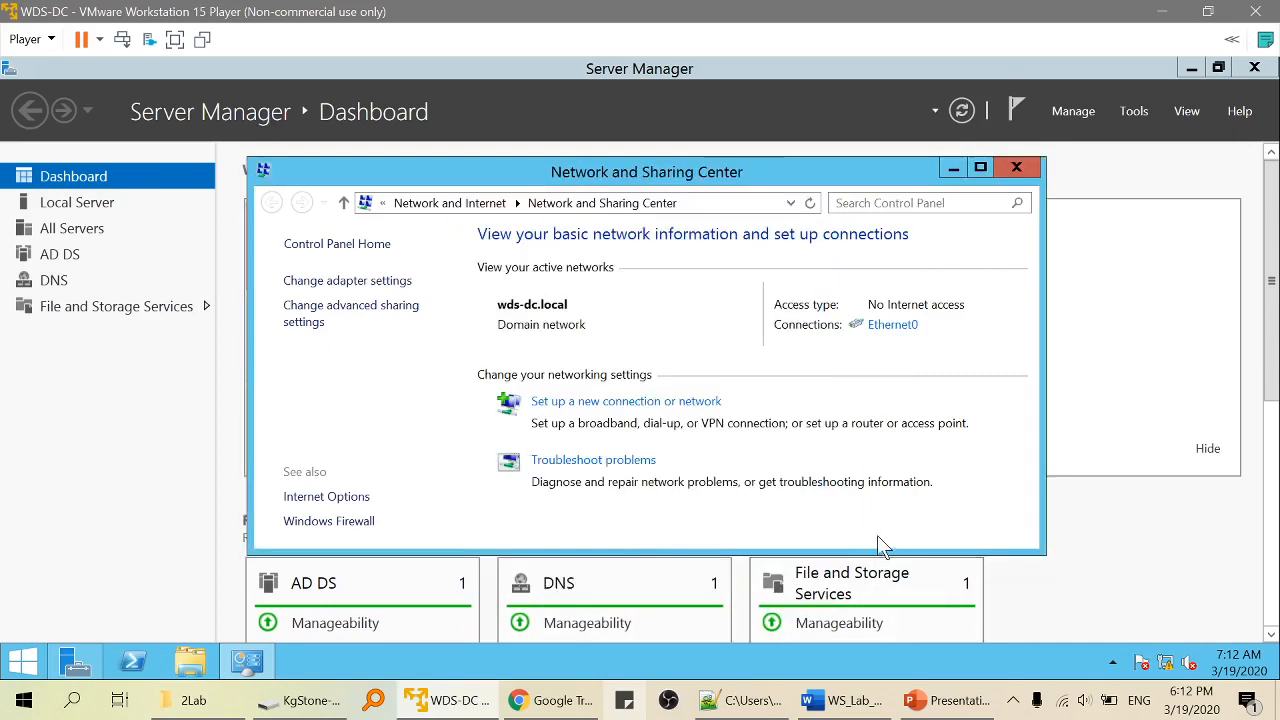
Review Ethernet0's IPv6 and IPv4 settings, confirming the DNS server is still 192.168.20.2.
right_click(1189, 664)
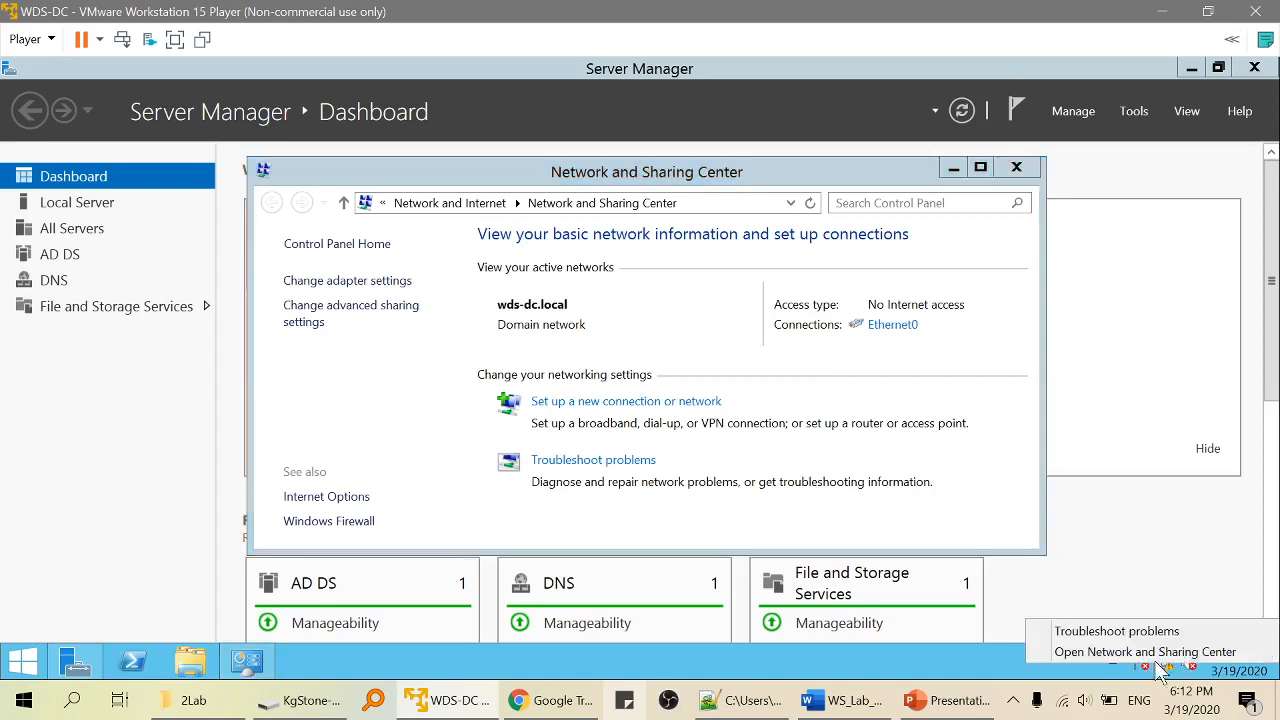
click(892, 324)
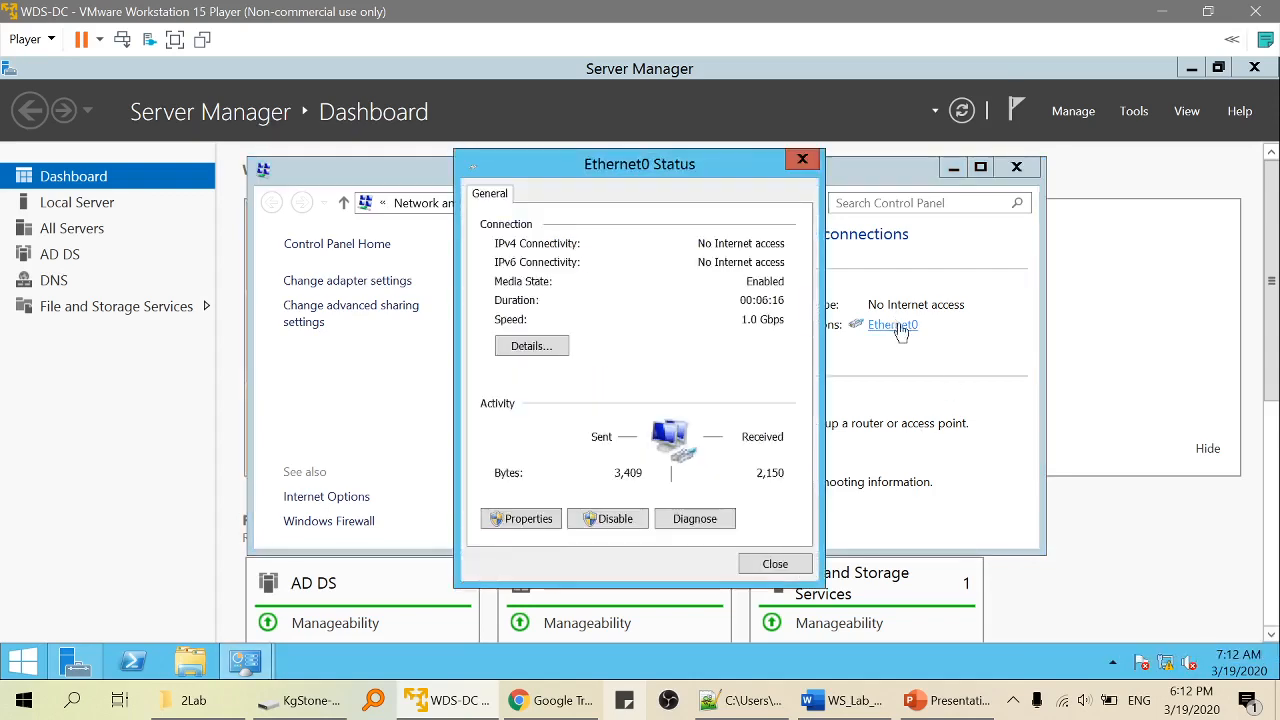
click(516, 520)
double_click(620, 440)
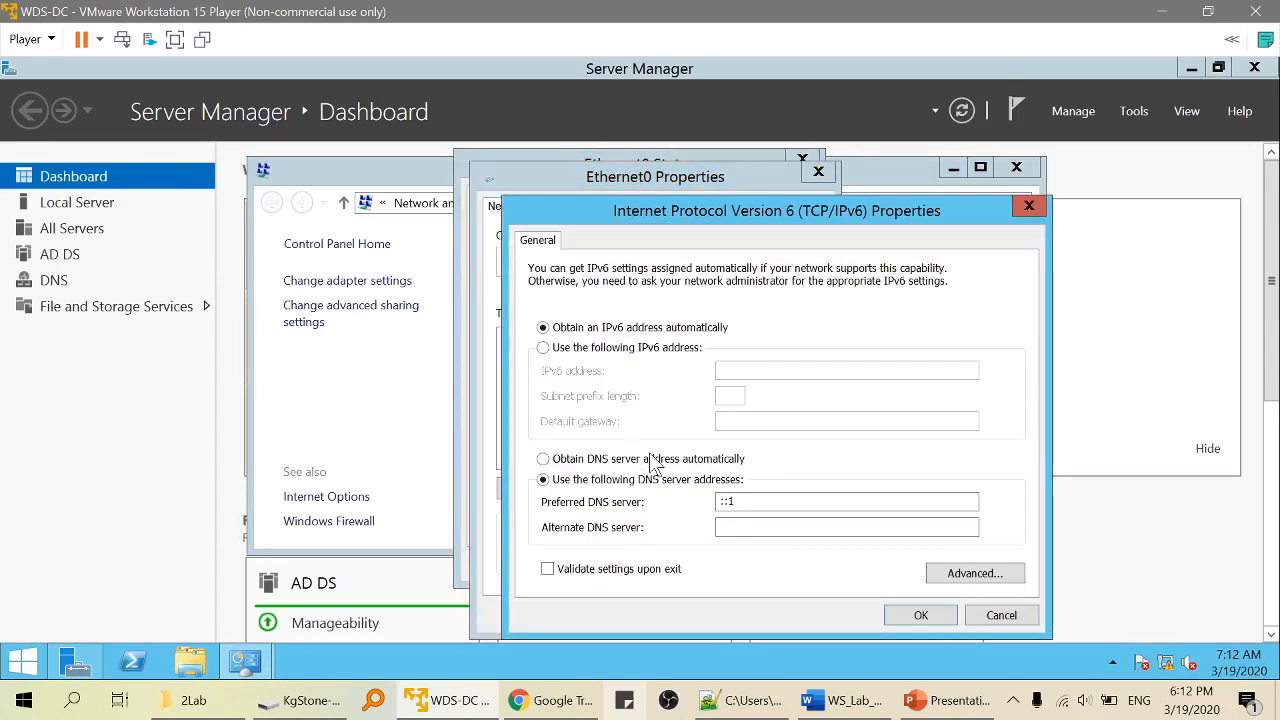
click(1028, 206)
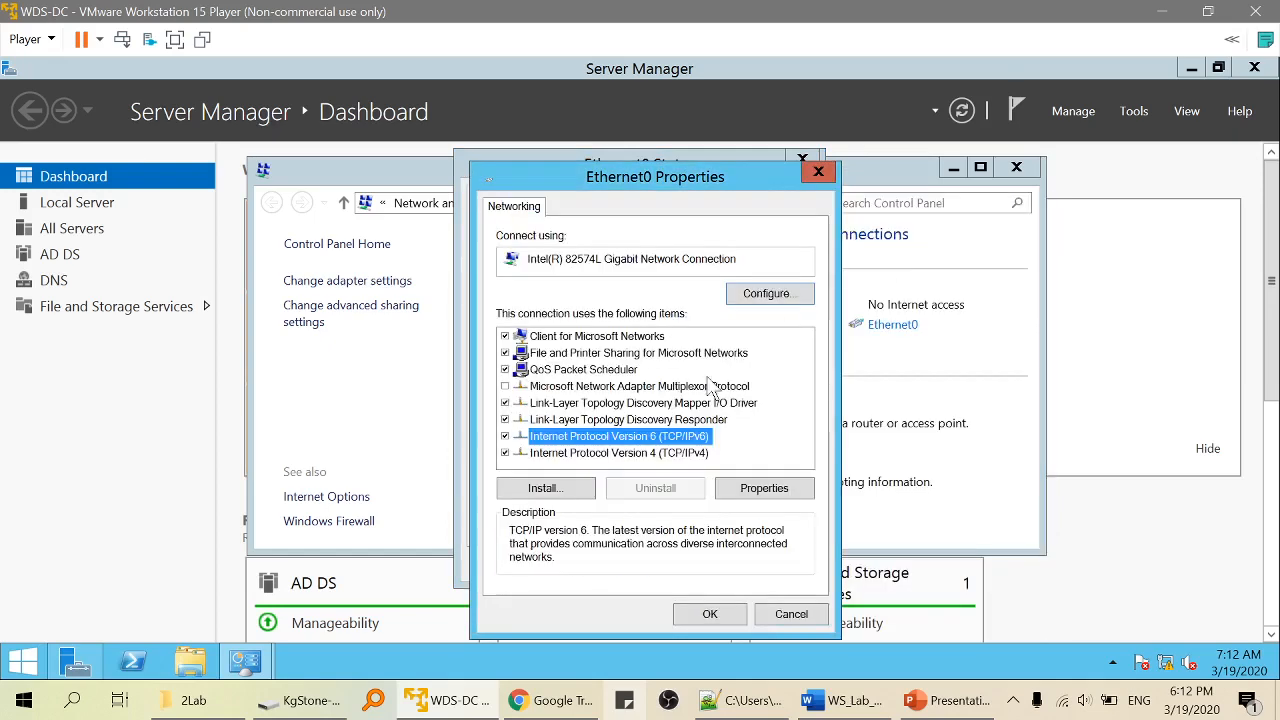
double_click(645, 455)
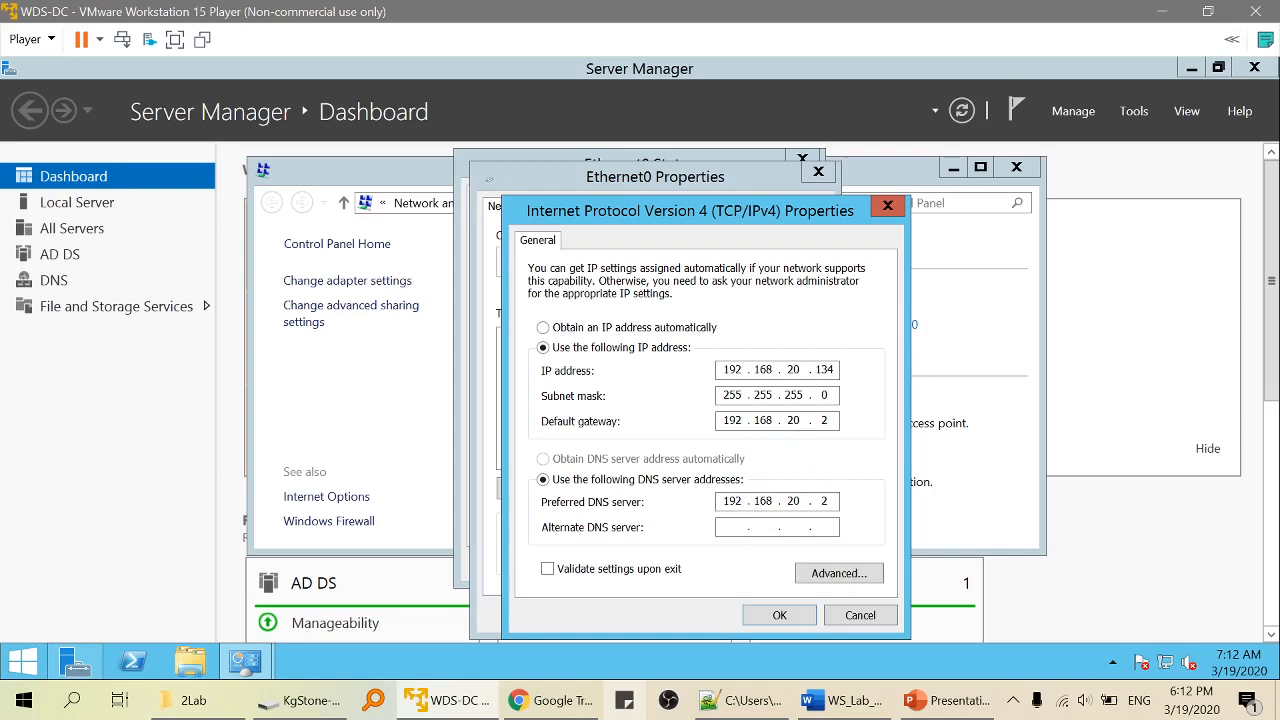
click(857, 615)
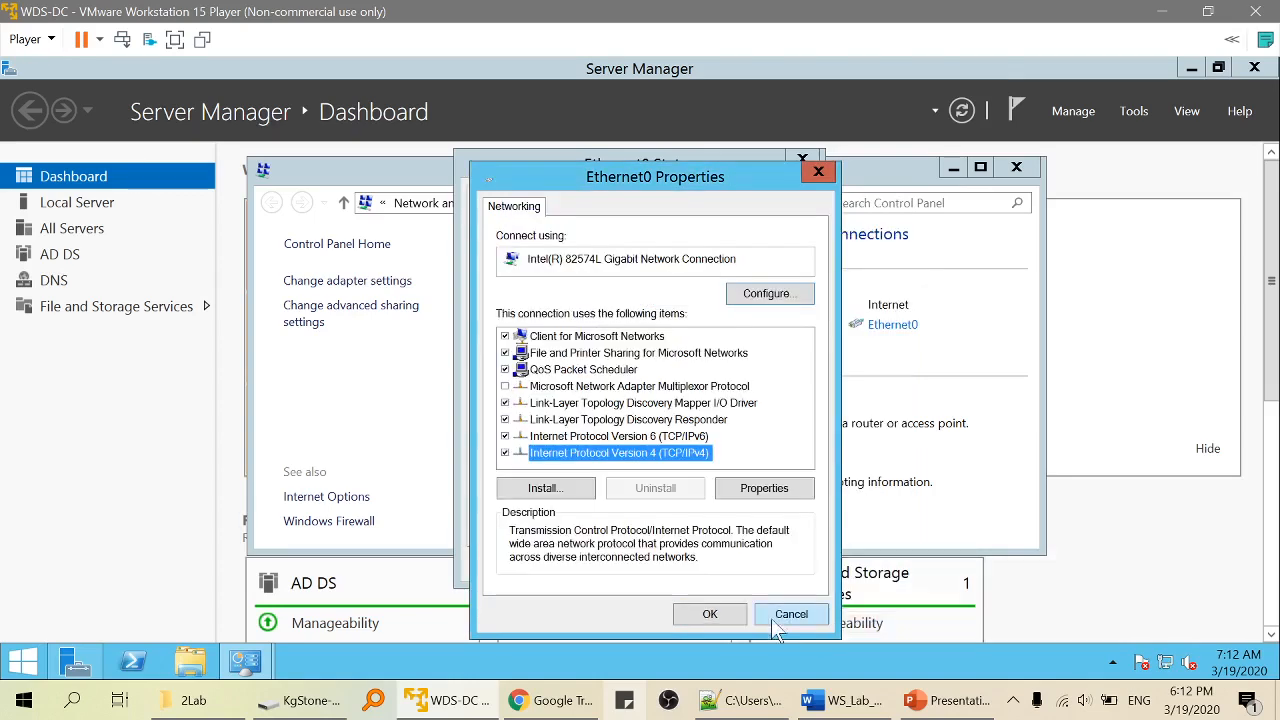
Close the adapter windows and Network and Sharing Center, then bring up the Notepad++ task list.
click(791, 615)
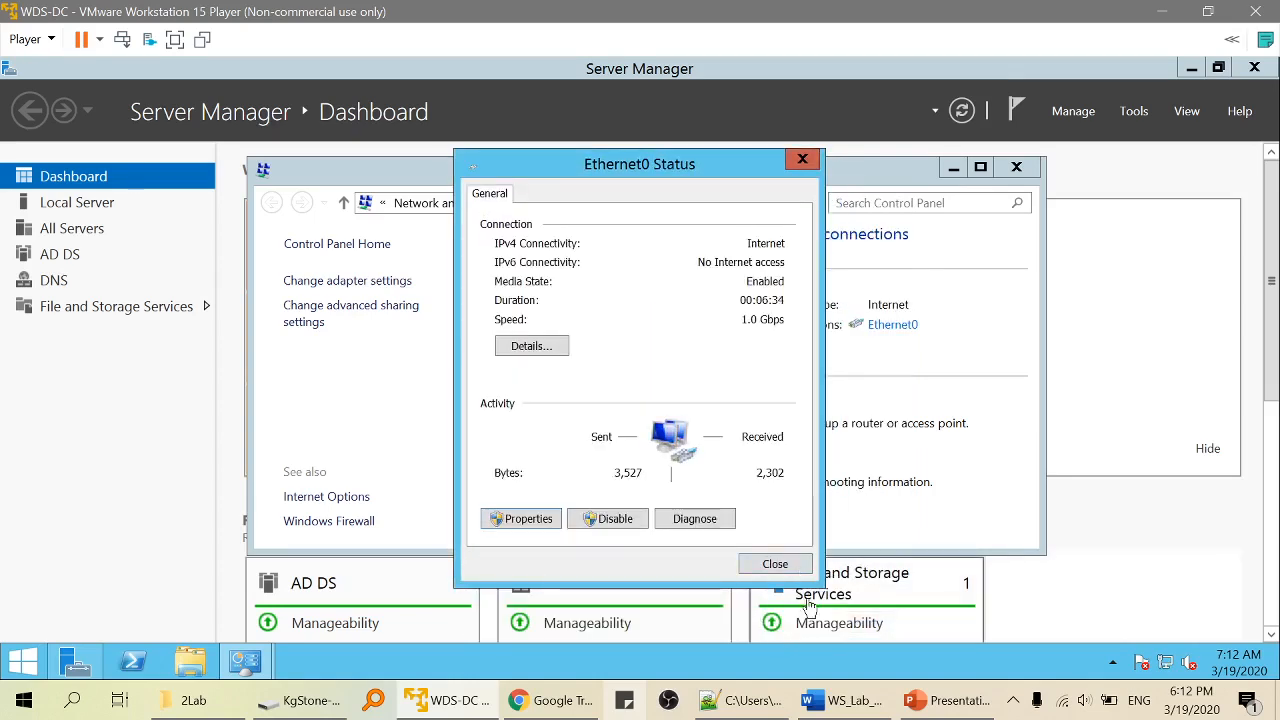
click(800, 565)
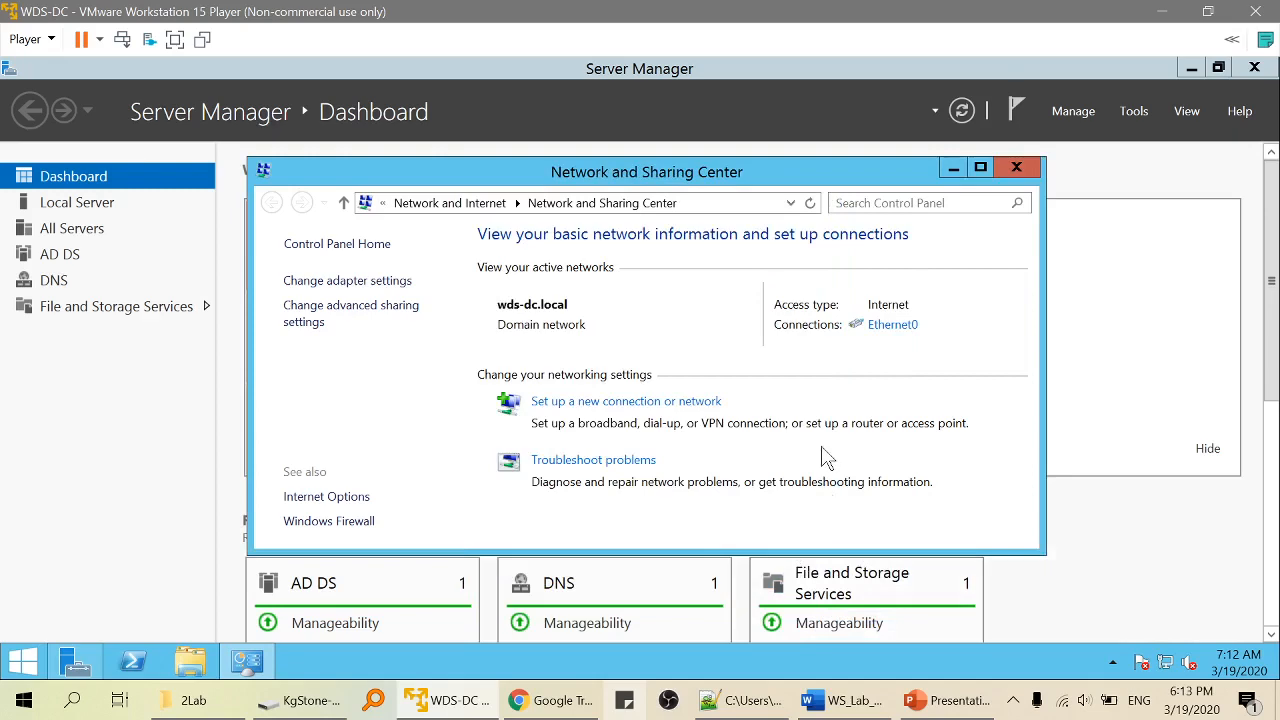
click(1017, 170)
click(735, 705)
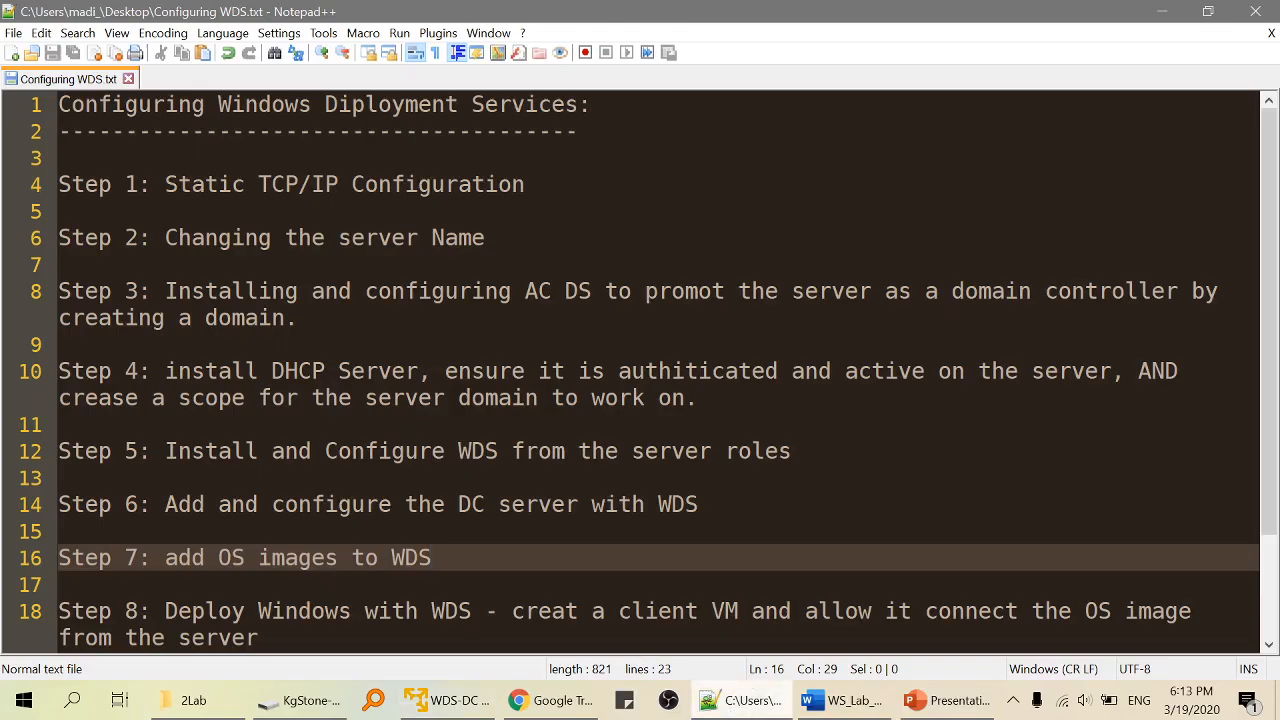
Highlight Step 3's AD DS configuration text in Notepad++, then return to the WDS-DC VM.
drag(300, 318, 191, 318)
click(191, 292)
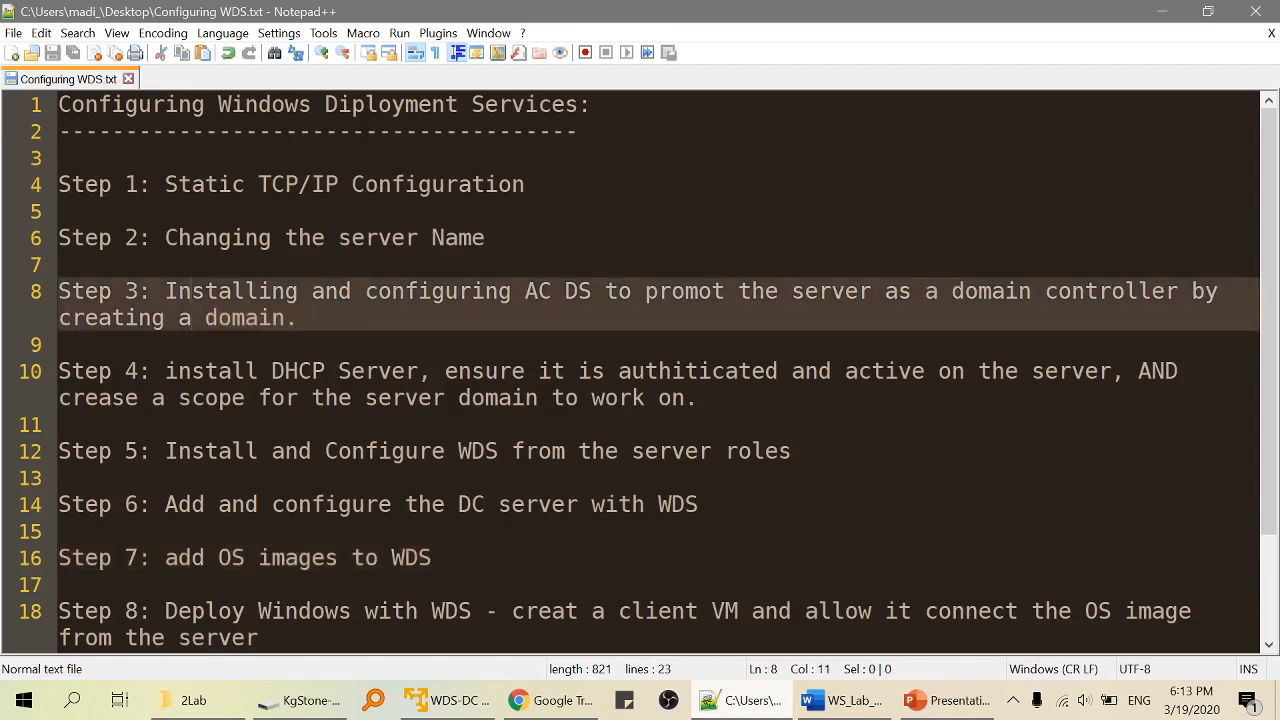
drag(365, 291, 1138, 291)
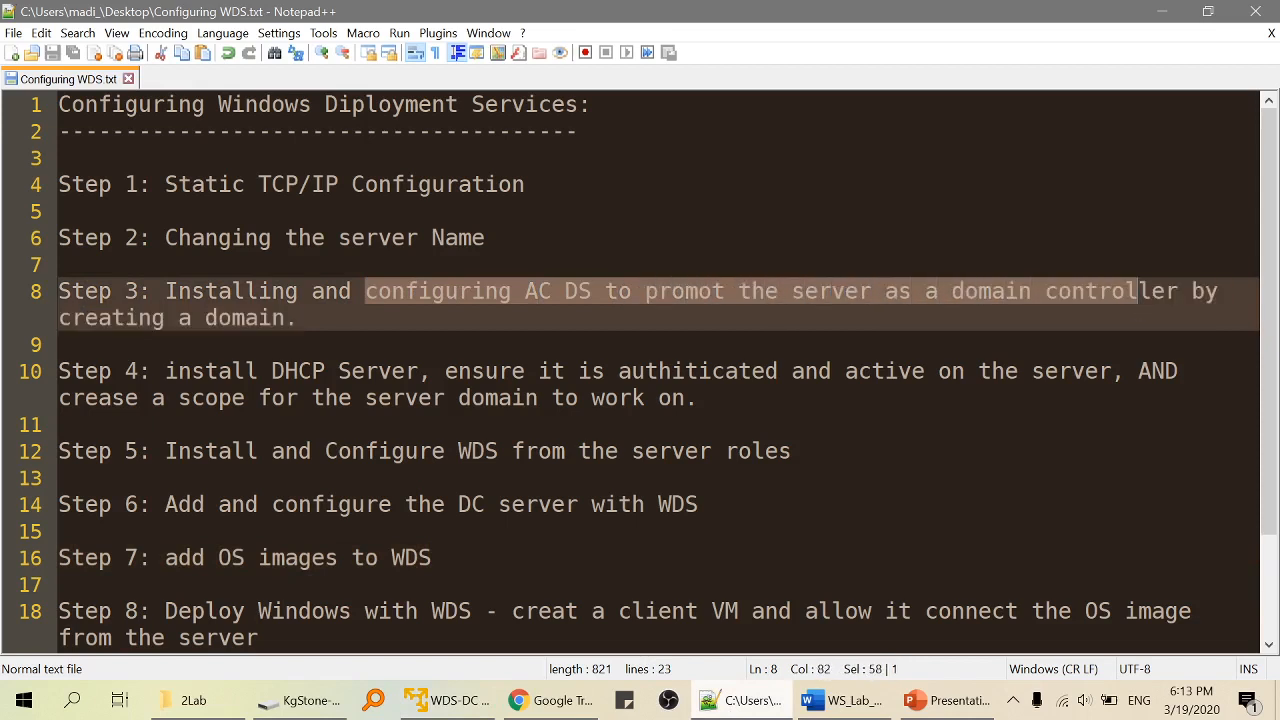
click(447, 700)
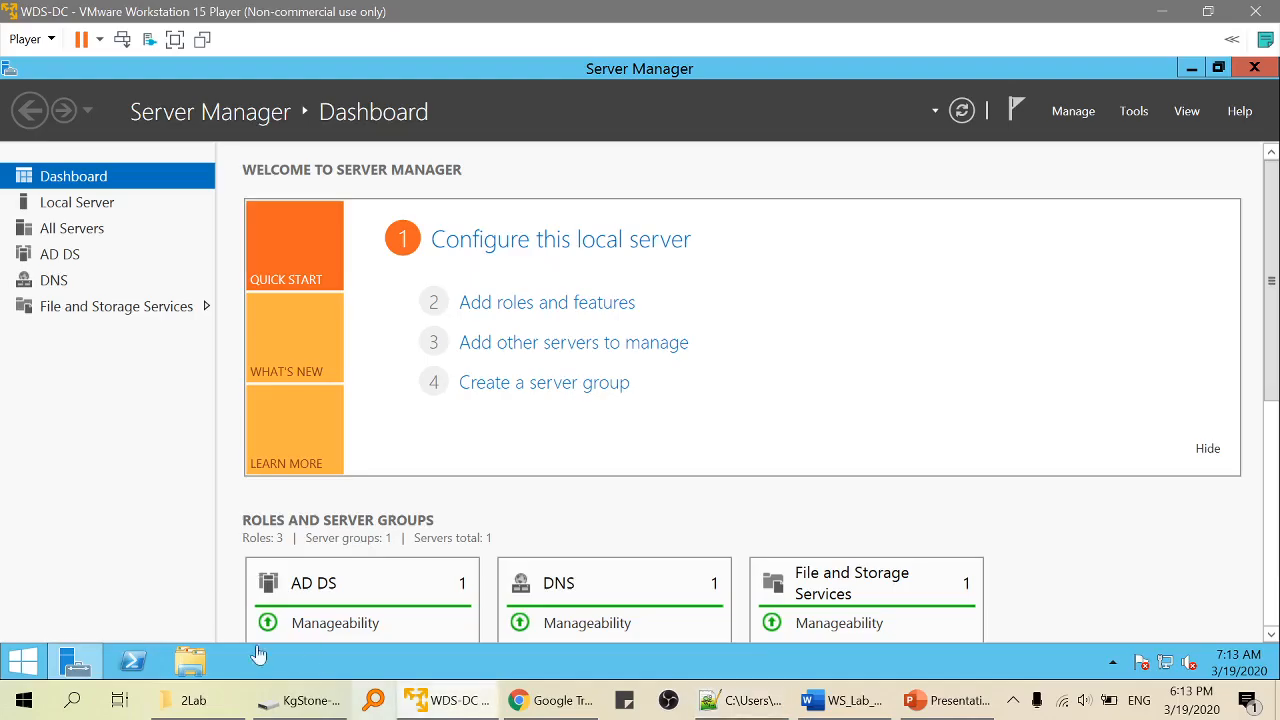
Read Step 4's DHCP scope notes in Notepad++, then go back to the Server Manager Dashboard.
click(79, 201)
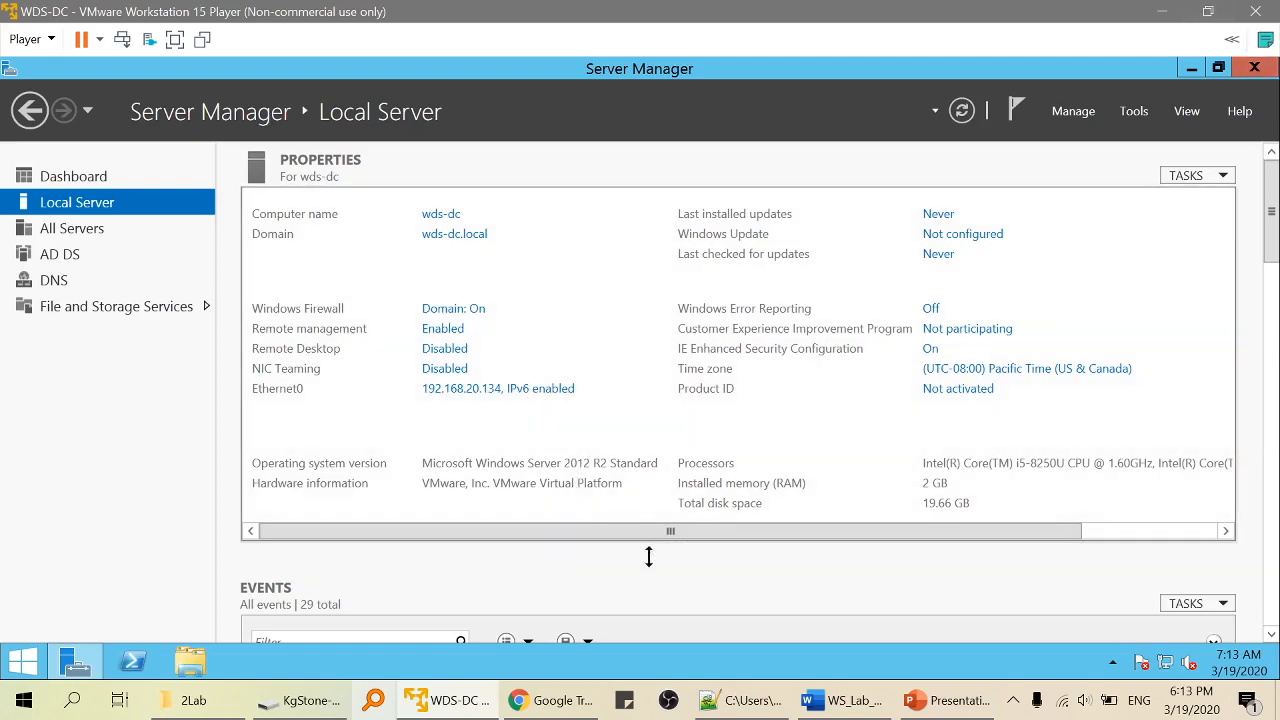
click(452, 706)
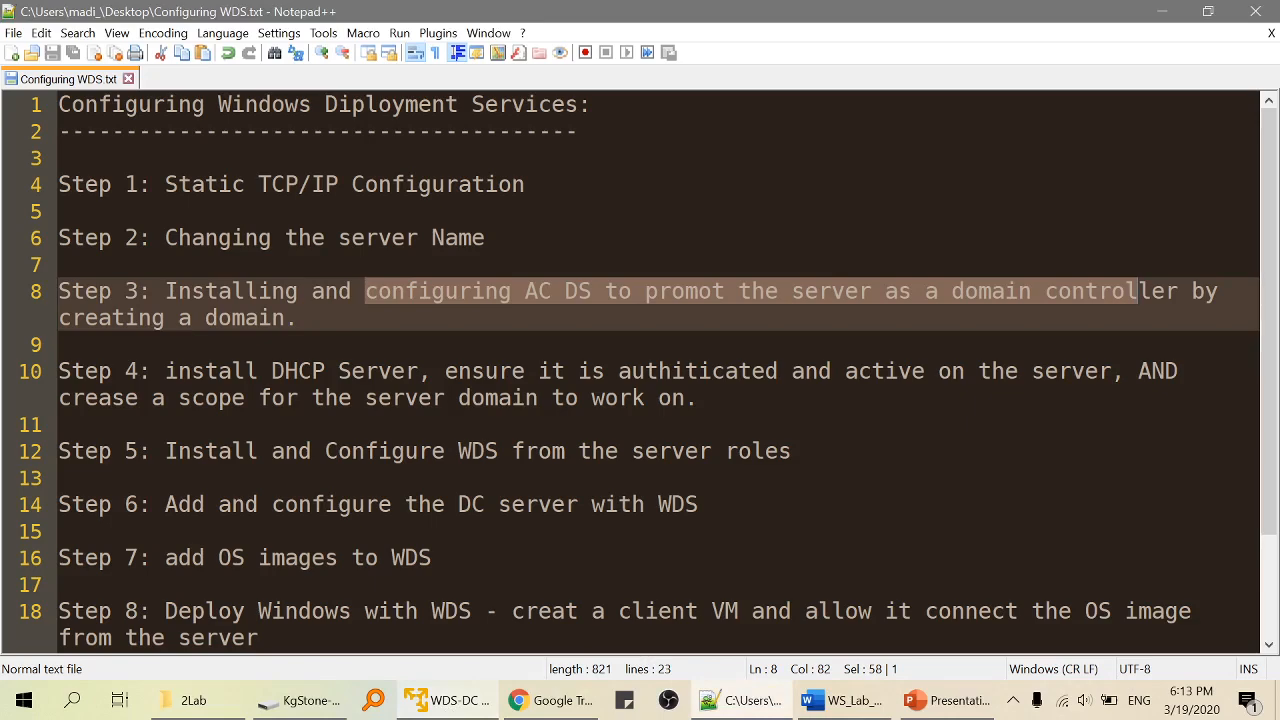
drag(325, 397, 645, 397)
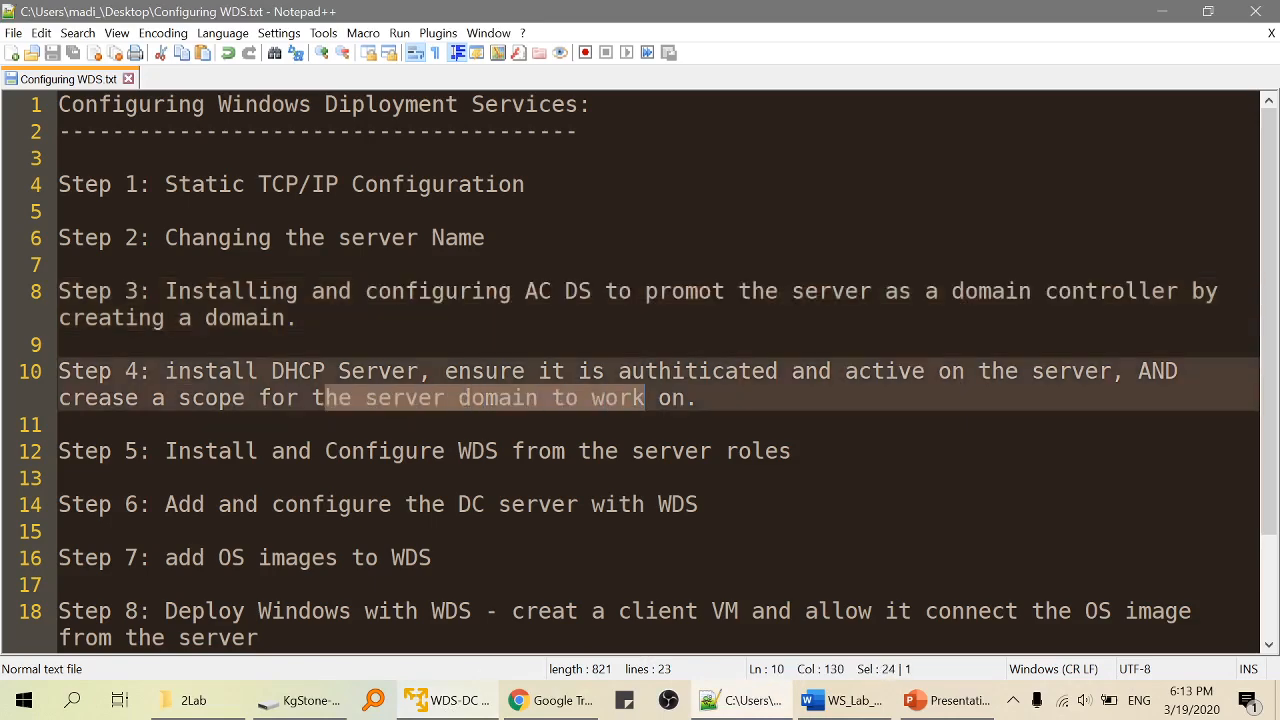
key(alt+Tab)
click(73, 177)
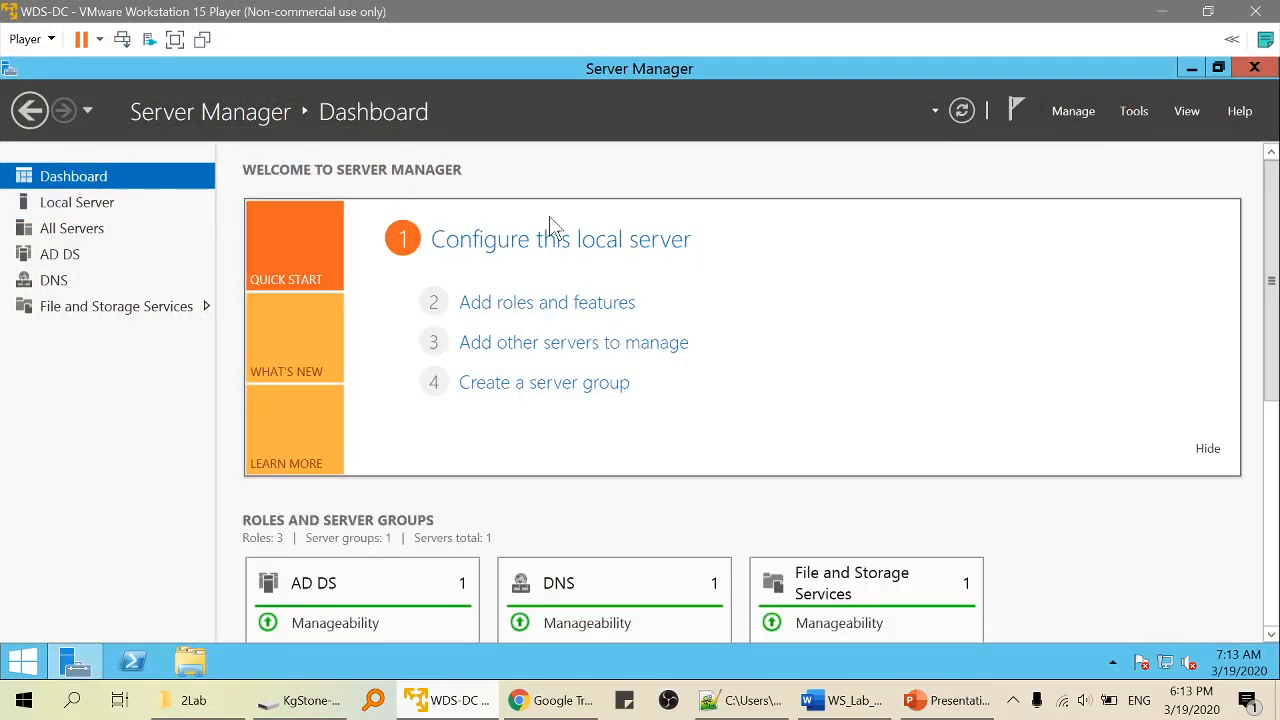
Start the Add Roles and Features Wizard with role-based installation targeting wds-dc.
click(604, 315)
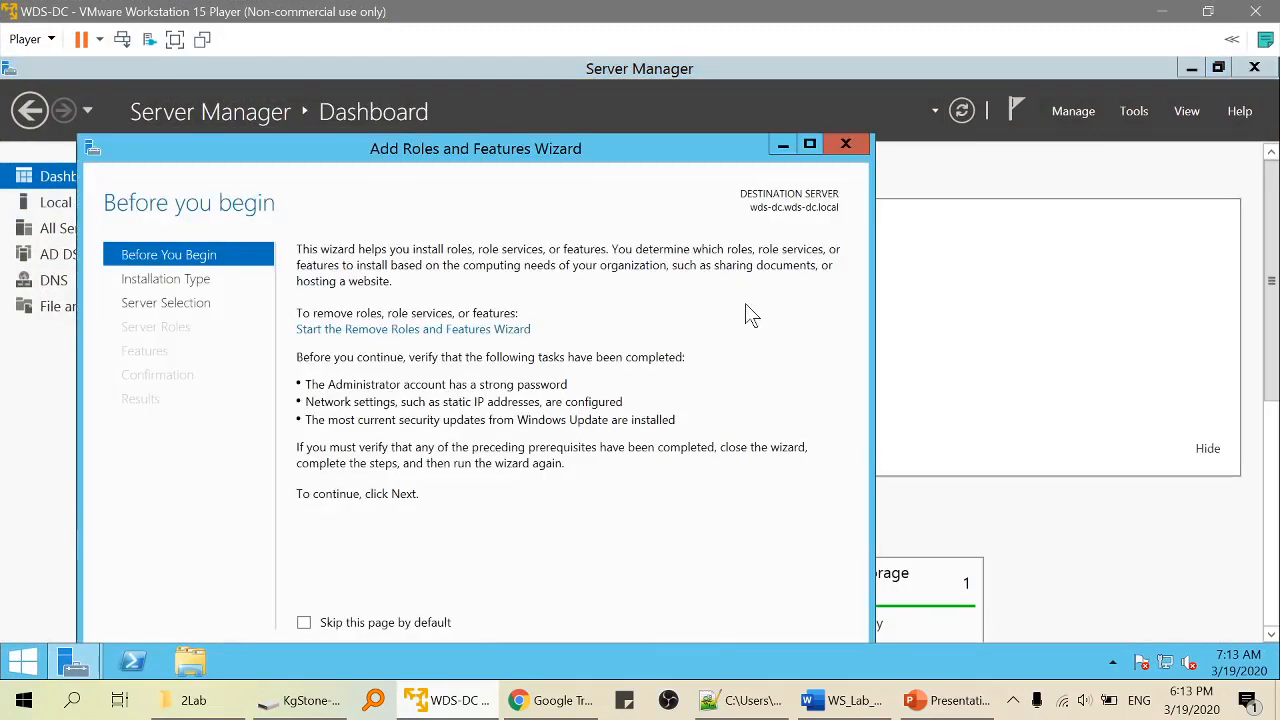
click(175, 285)
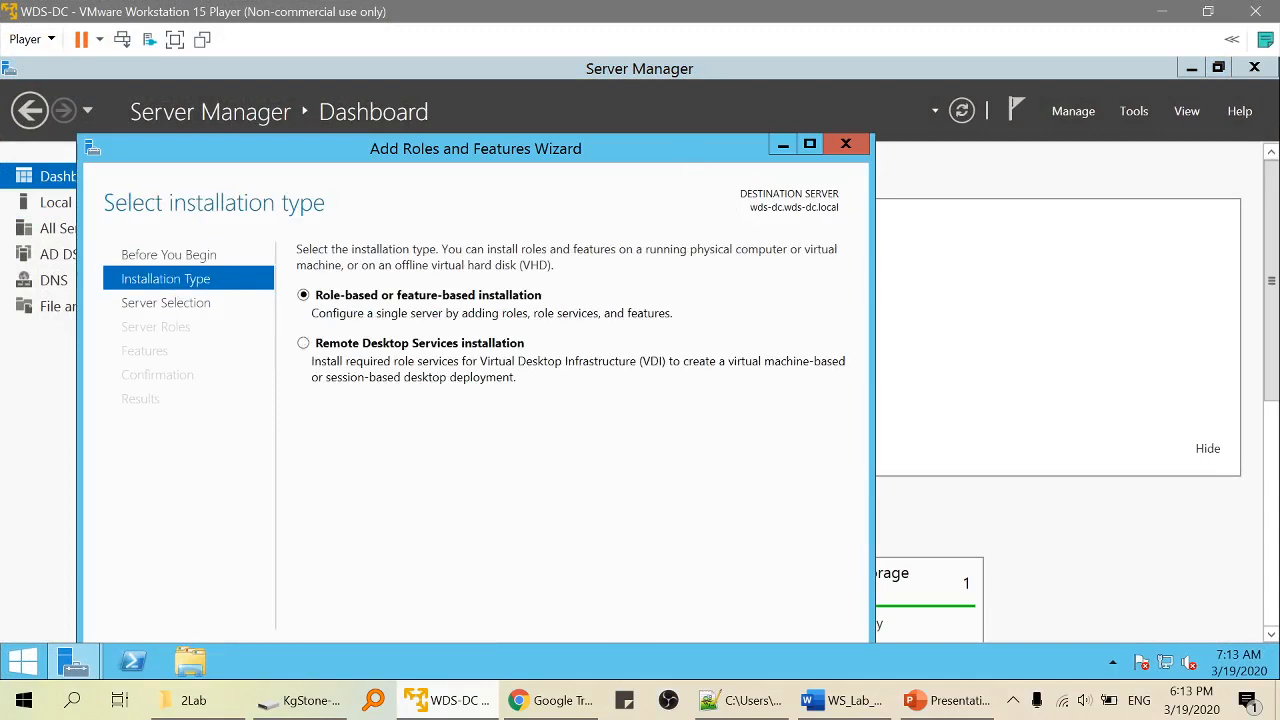
drag(740, 68, 749, 105)
click(690, 614)
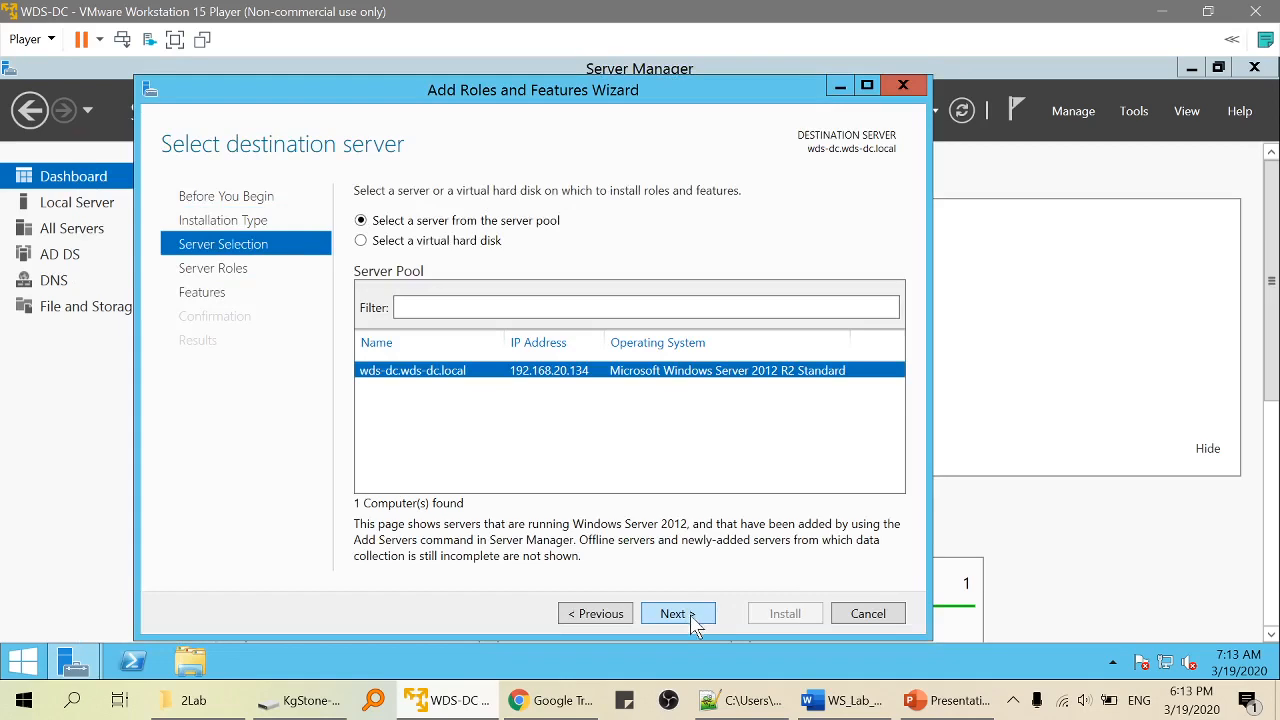
click(690, 613)
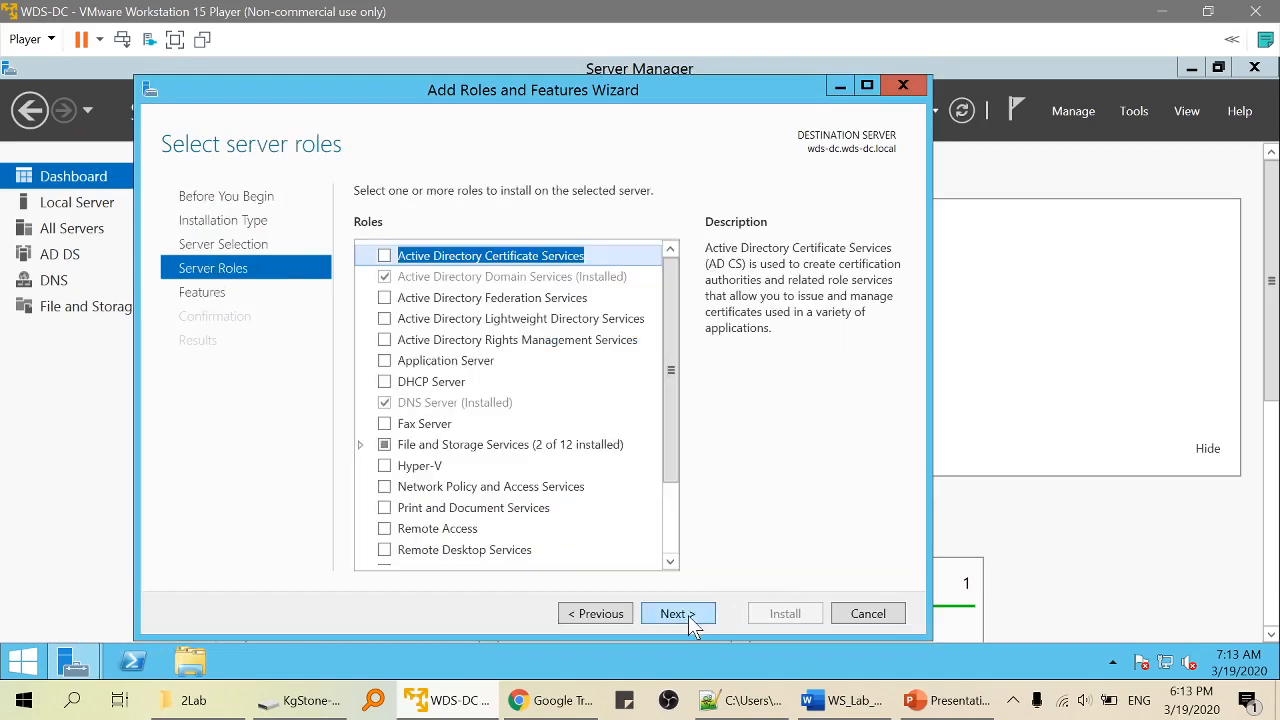
Select the DHCP Server role with its required tools and begin the installation.
click(384, 381)
click(598, 528)
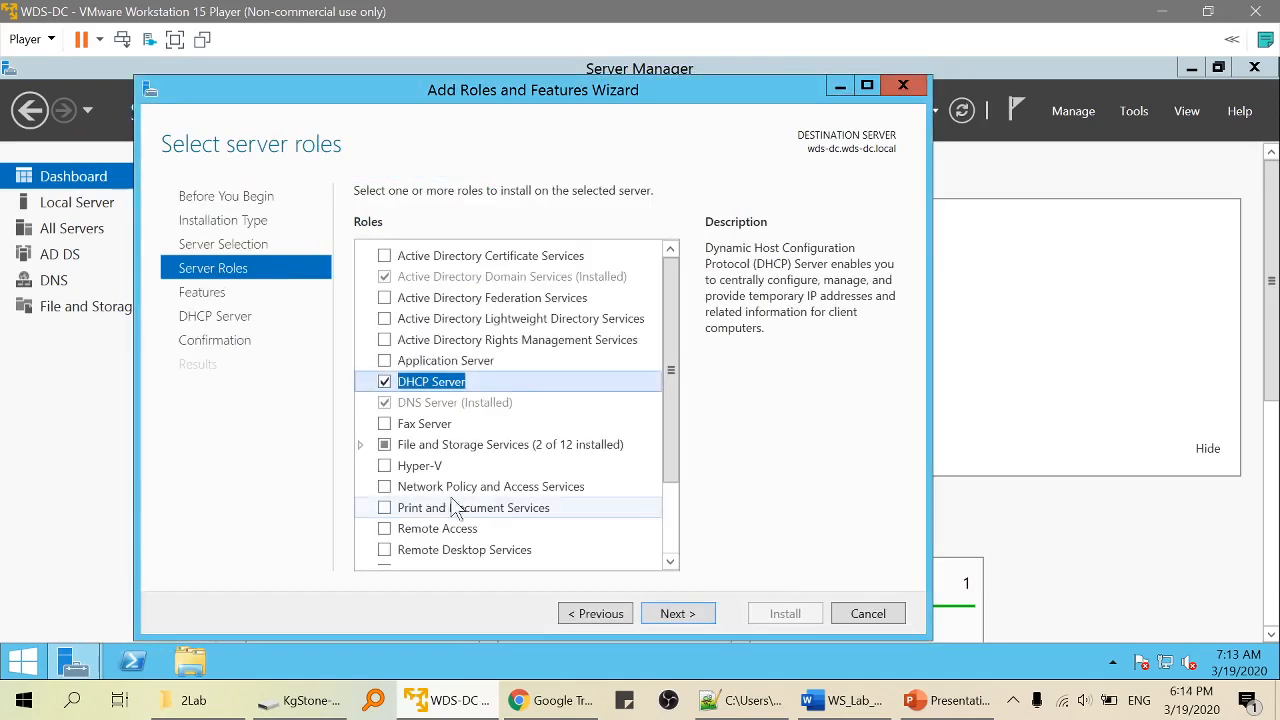
click(690, 614)
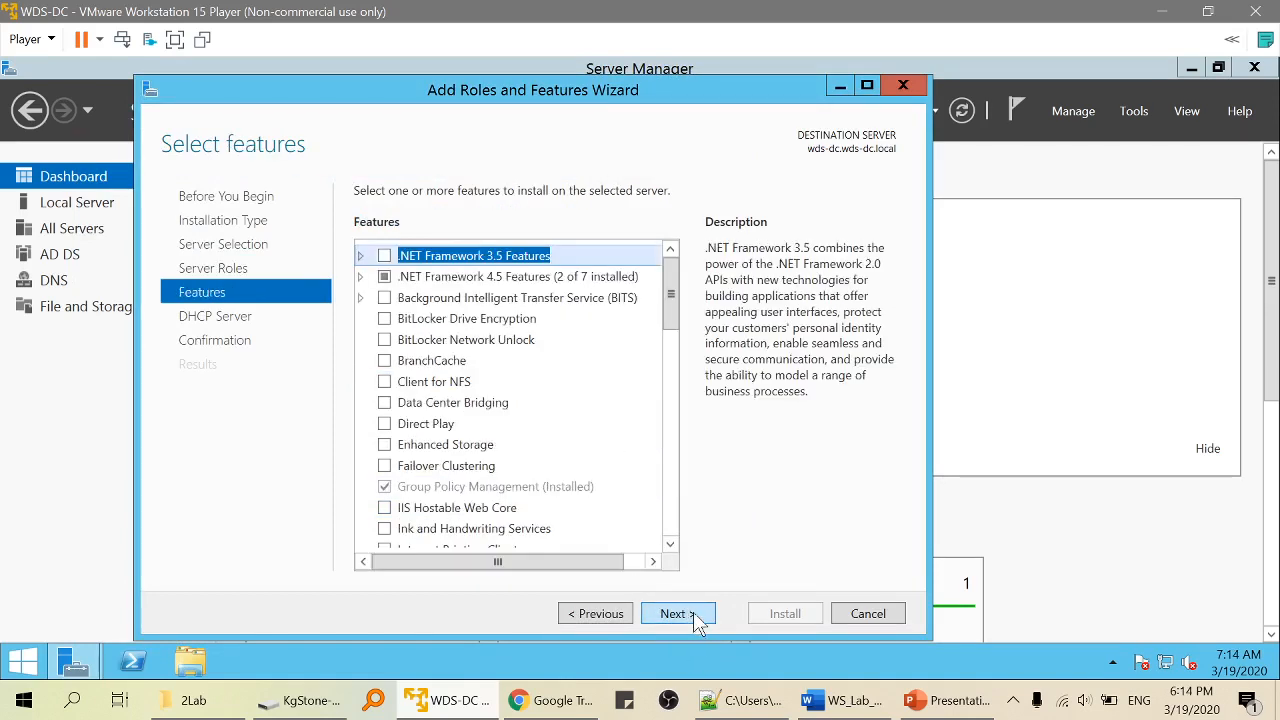
click(693, 615)
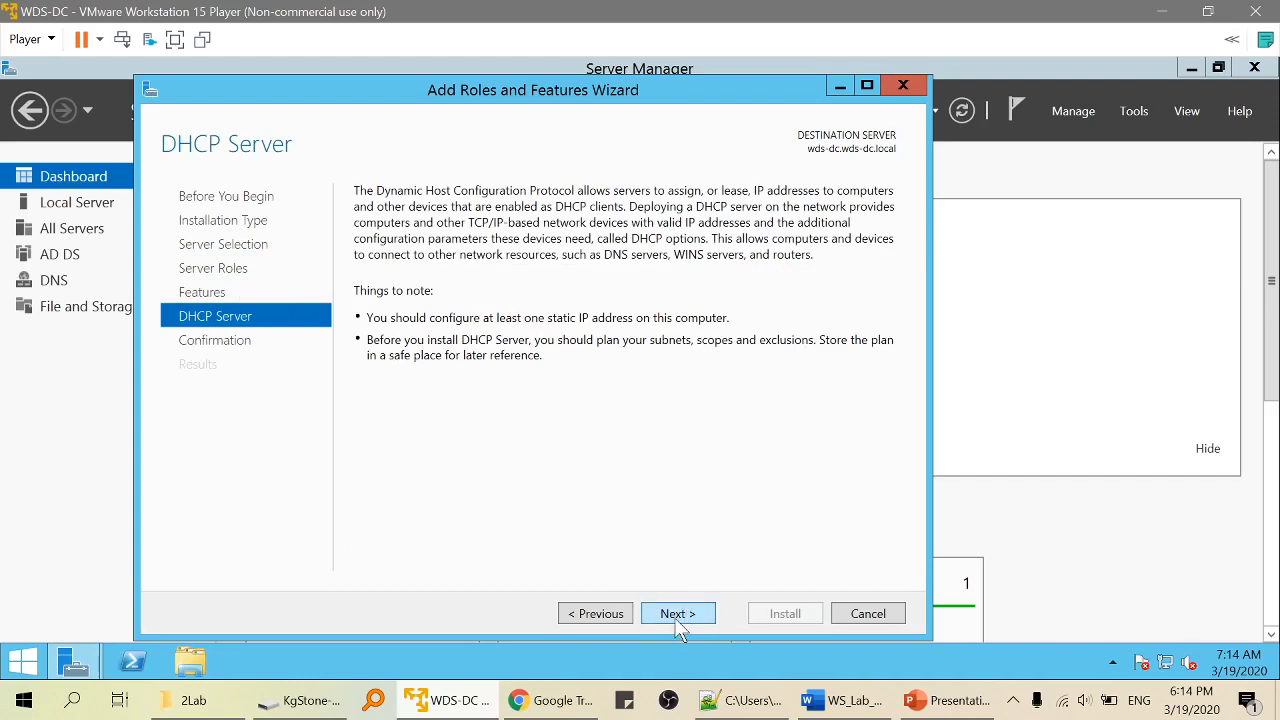
click(683, 615)
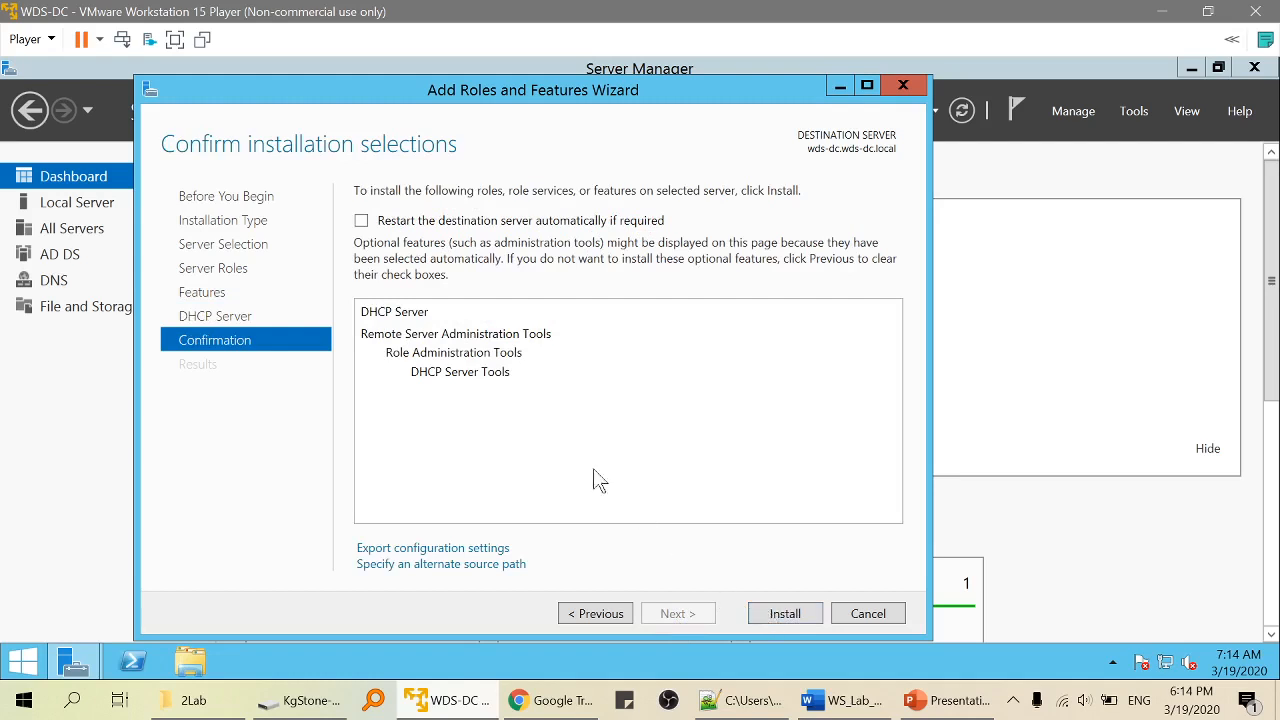
click(785, 613)
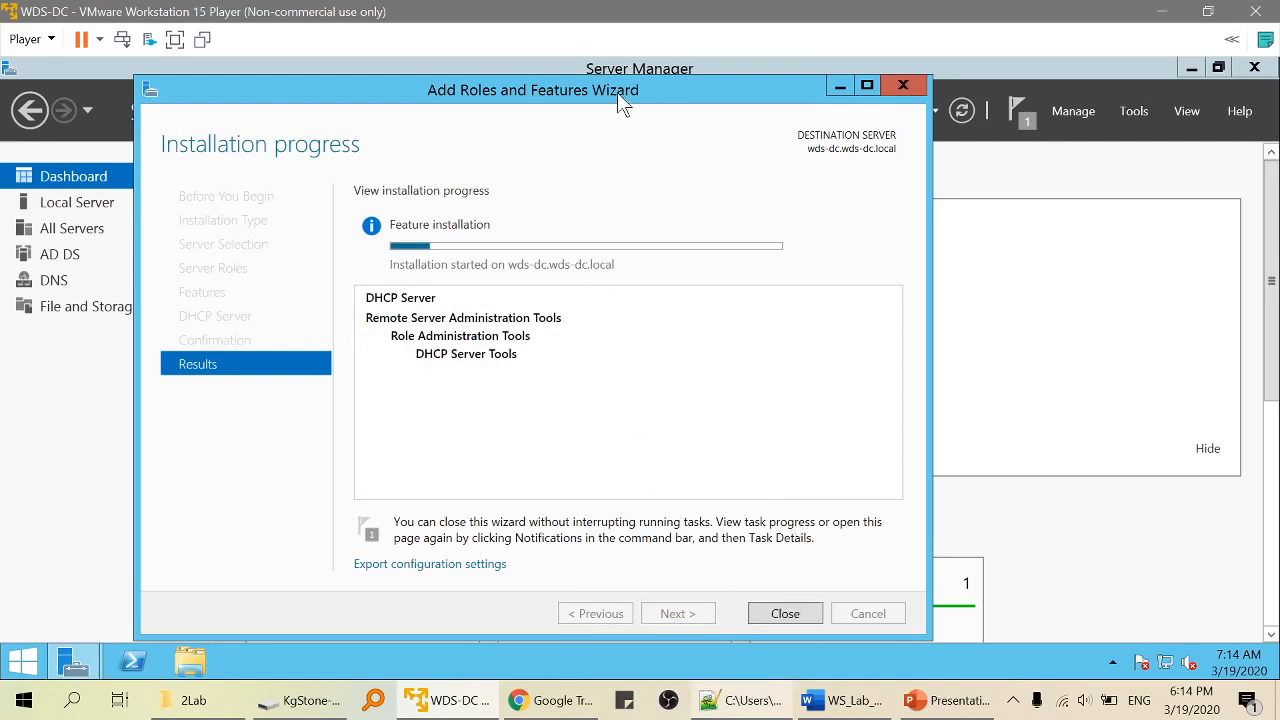
Move the wizard aside while the DHCP Server installation progresses.
drag(617, 92, 790, 80)
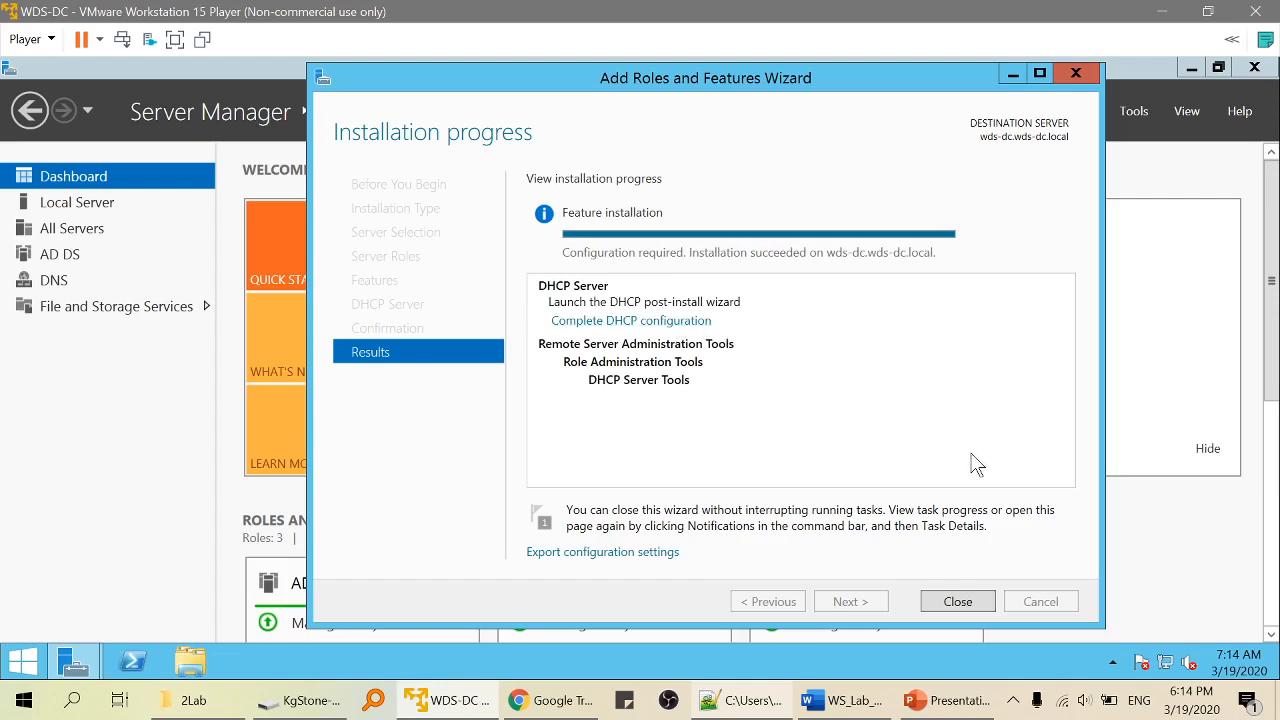
Commit DHCP post-install configuration using the current administrator's credentials, then close both wizards.
click(655, 321)
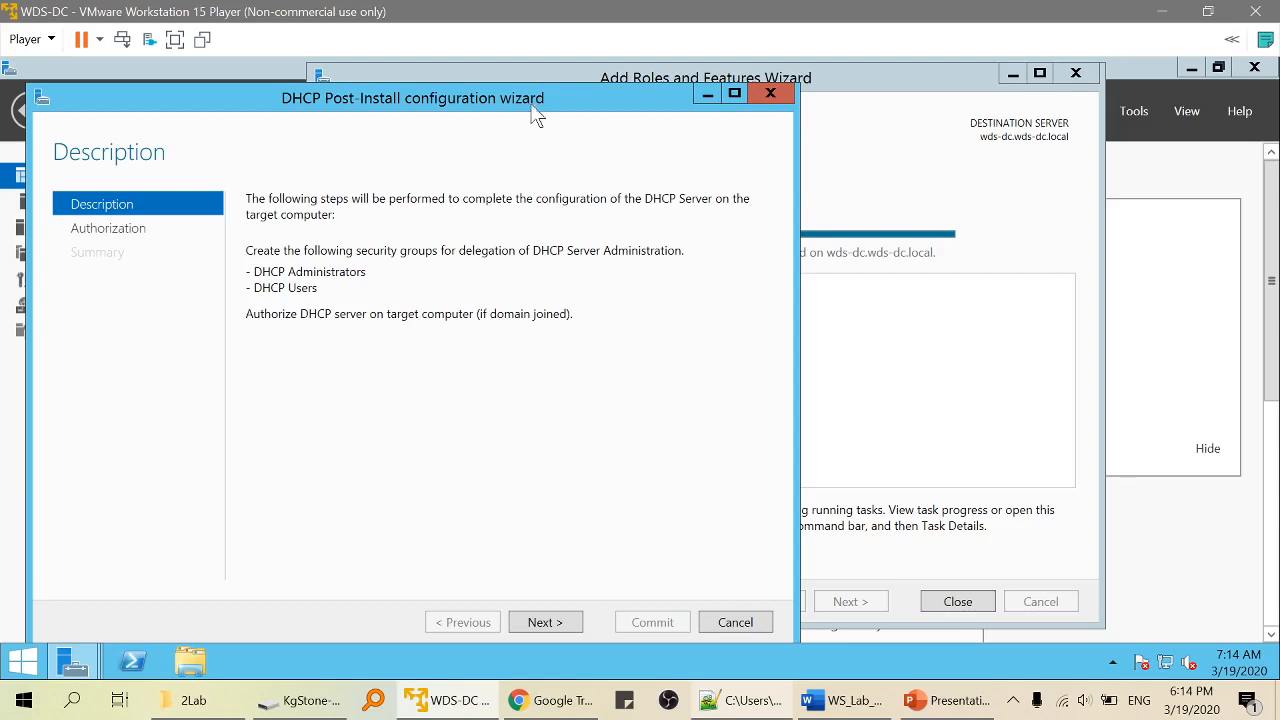
drag(537, 117, 945, 473)
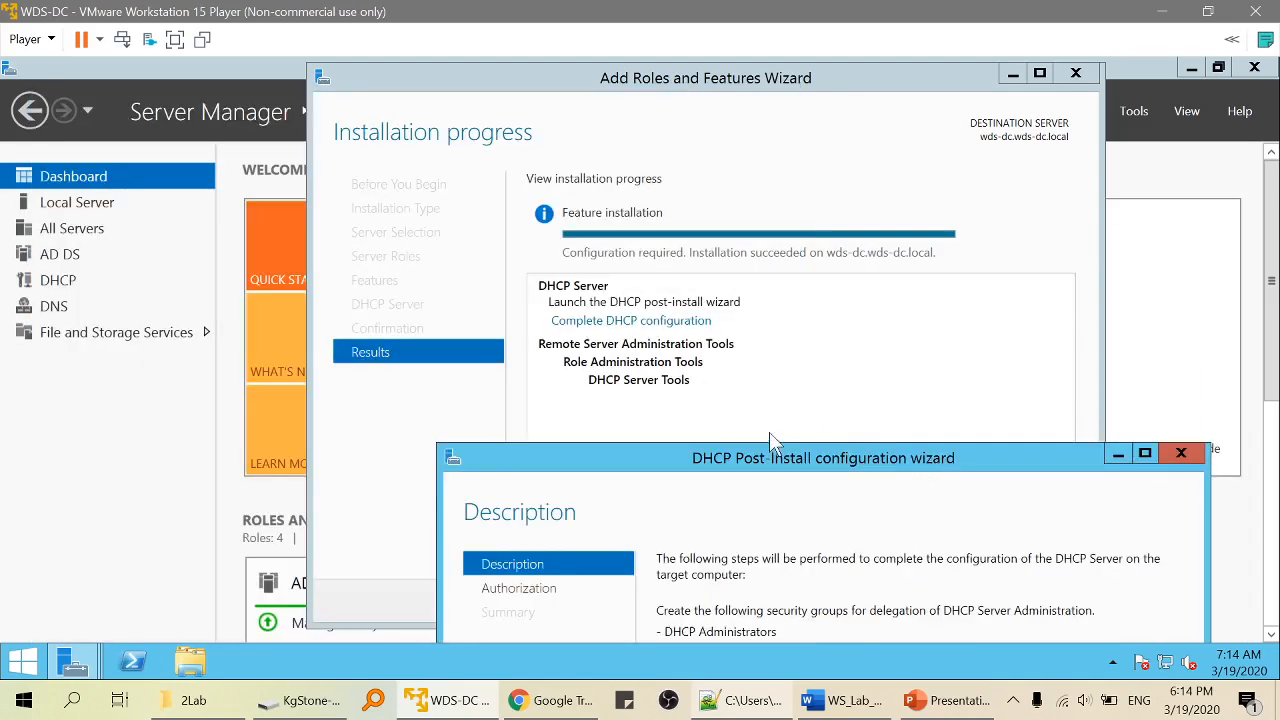
drag(769, 455, 646, 112)
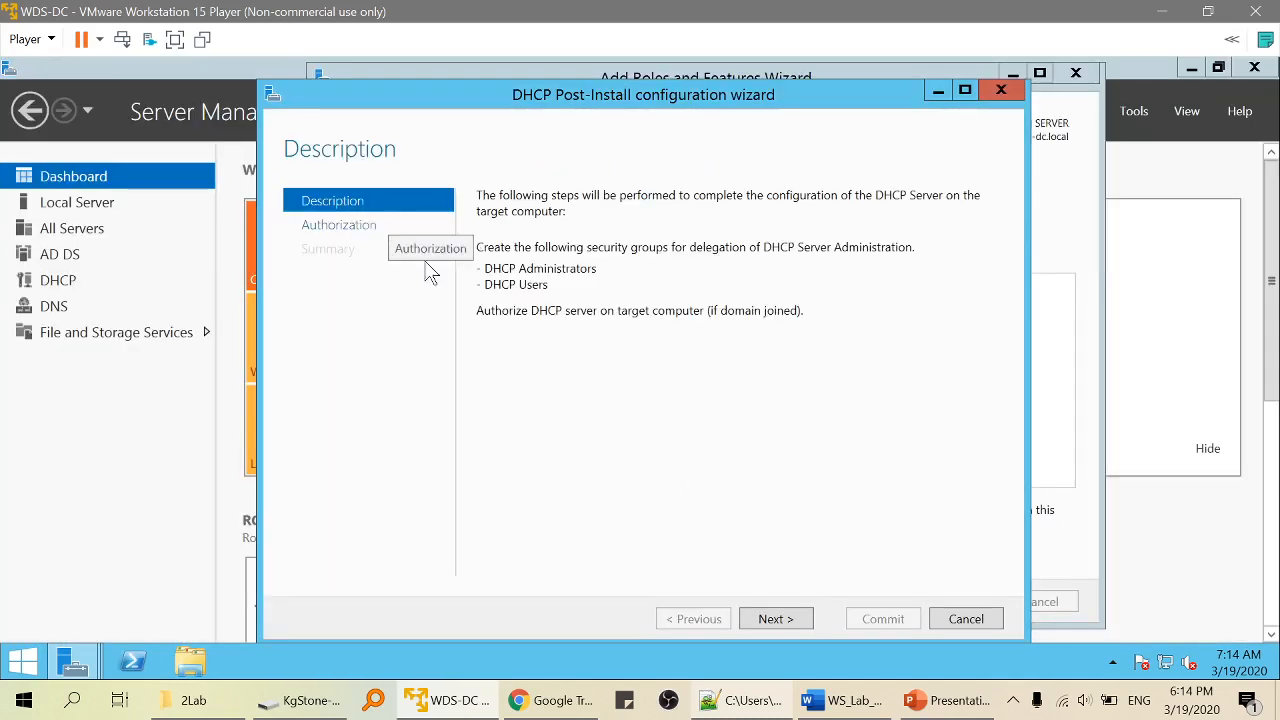
click(776, 619)
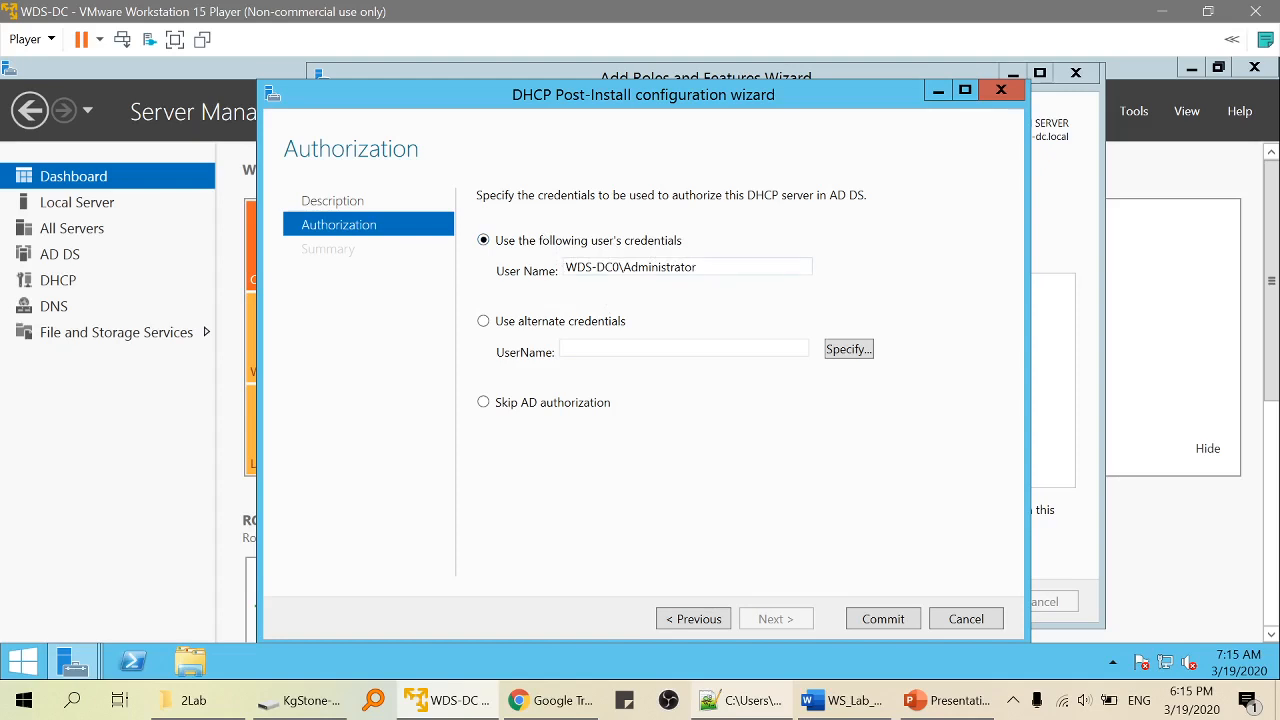
double_click(625, 274)
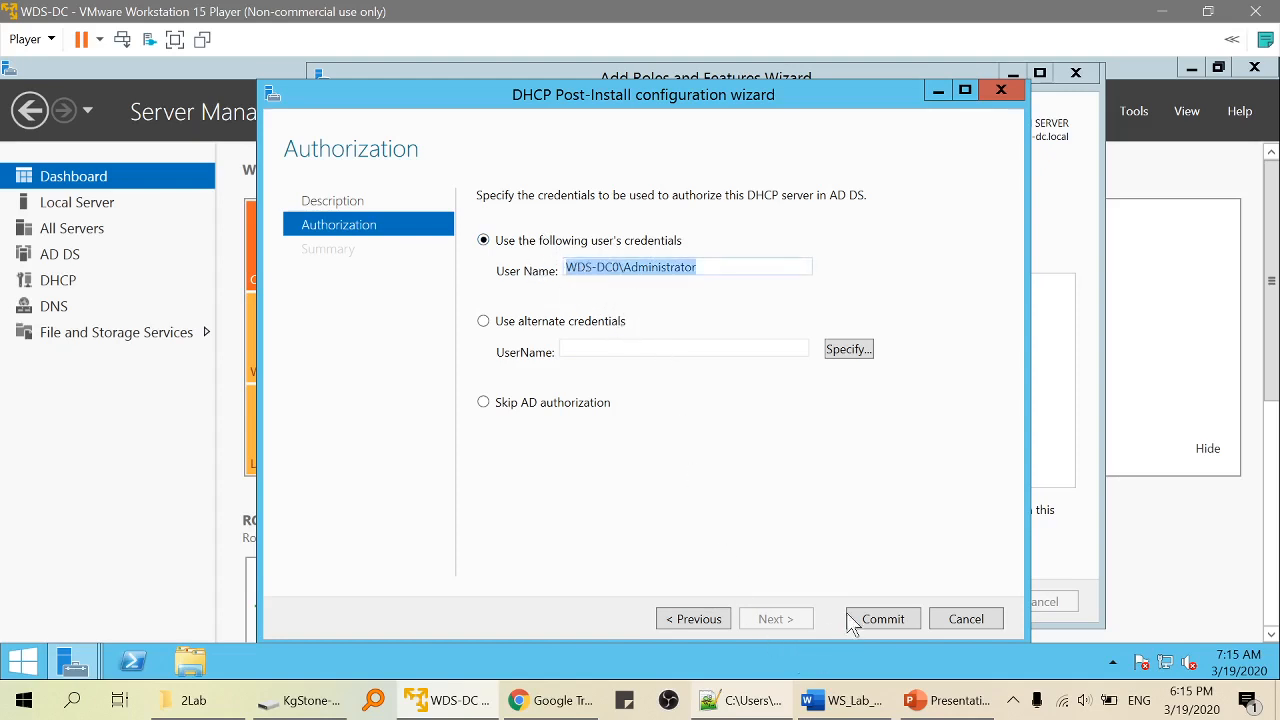
click(510, 244)
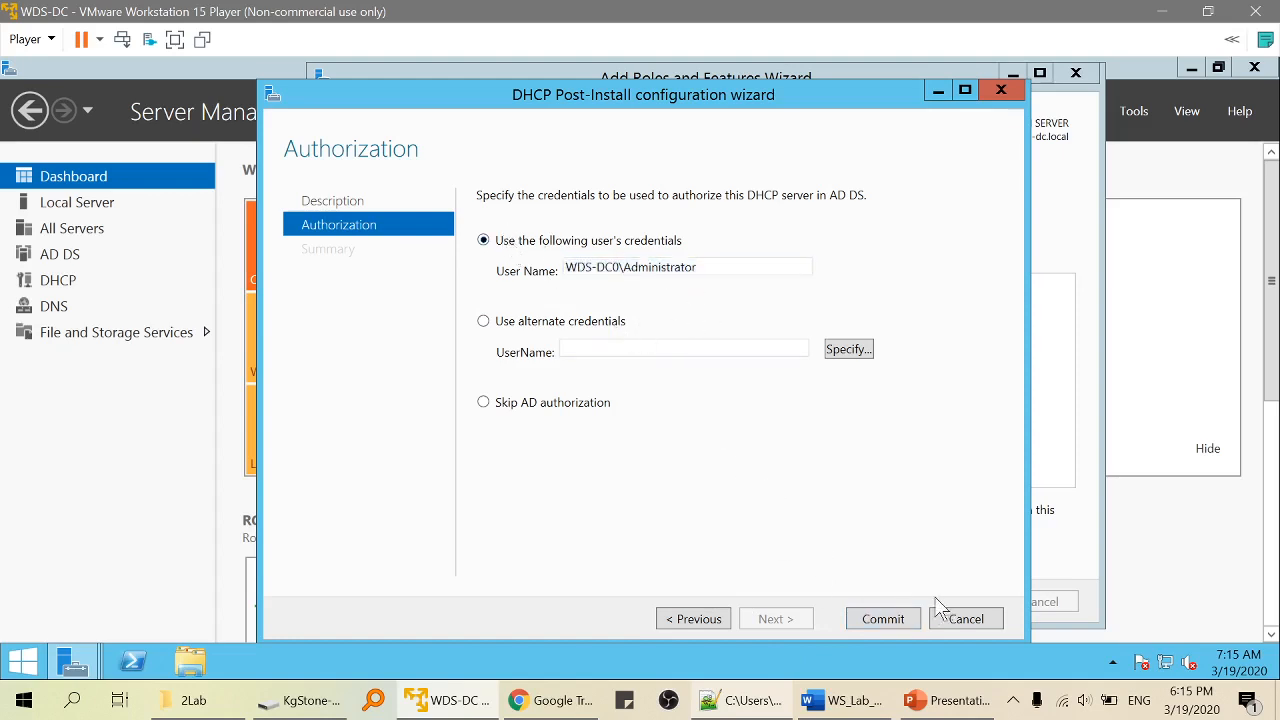
click(862, 619)
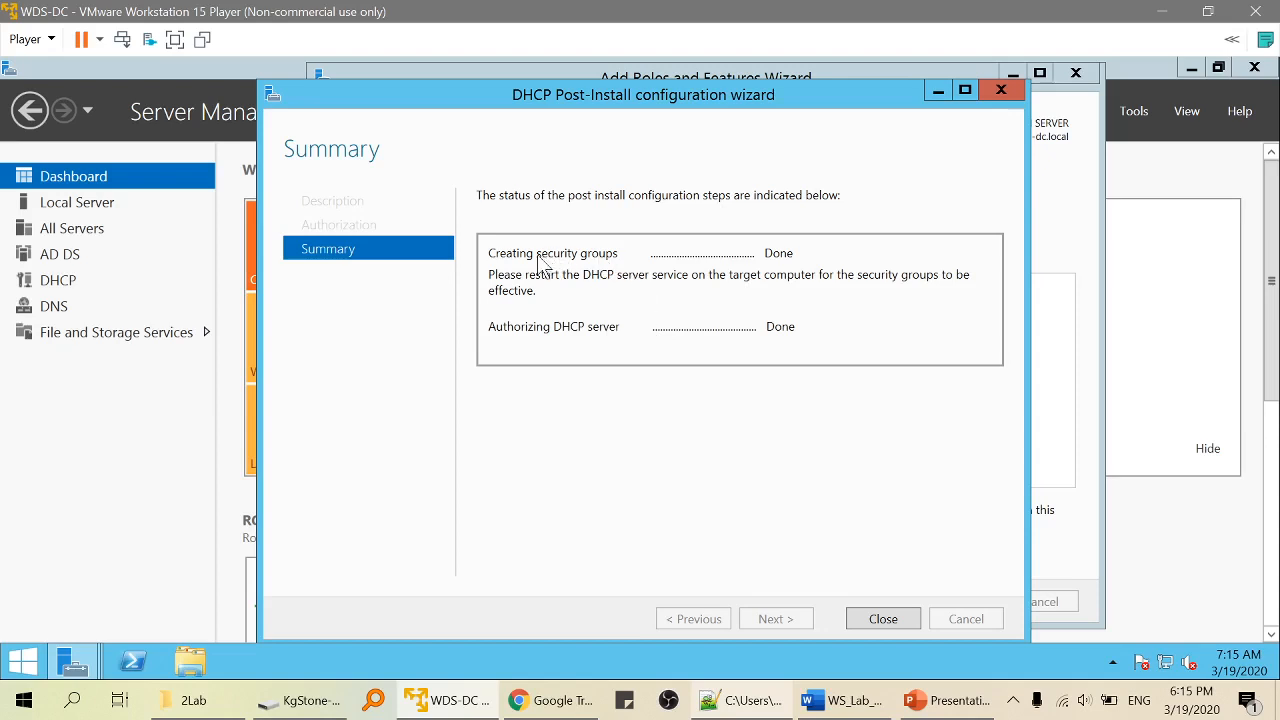
click(906, 614)
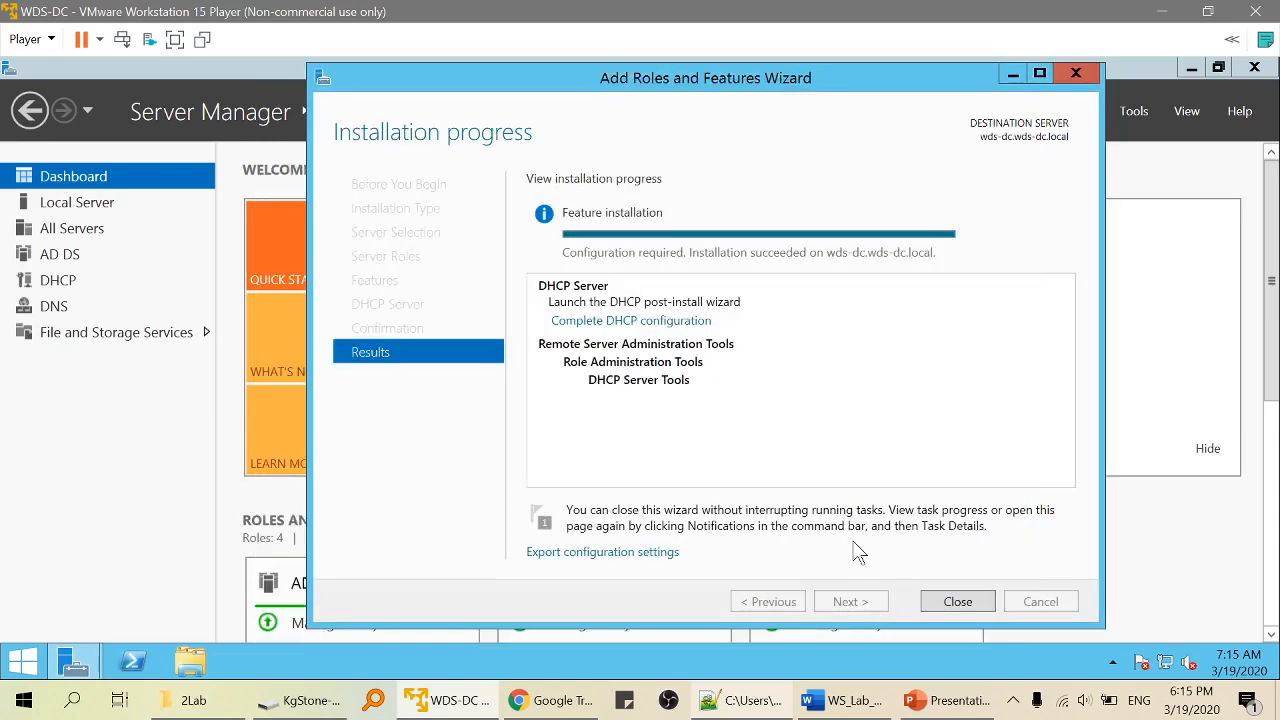
click(955, 602)
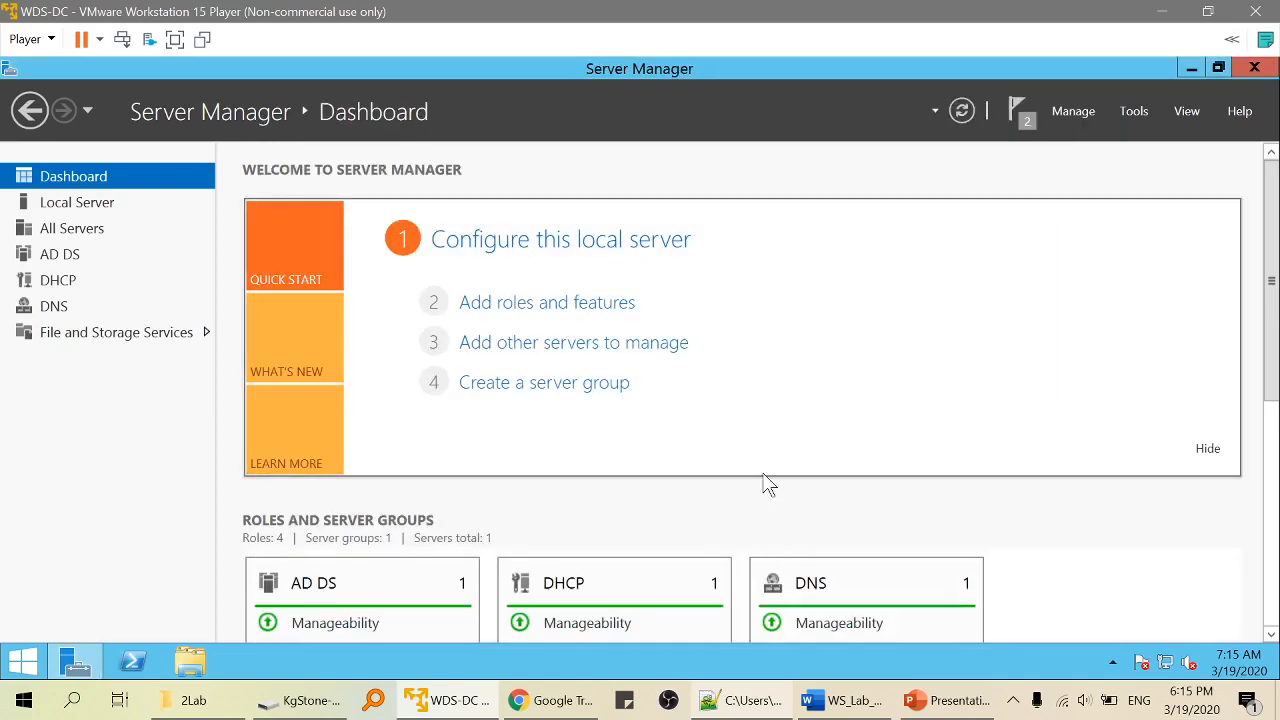